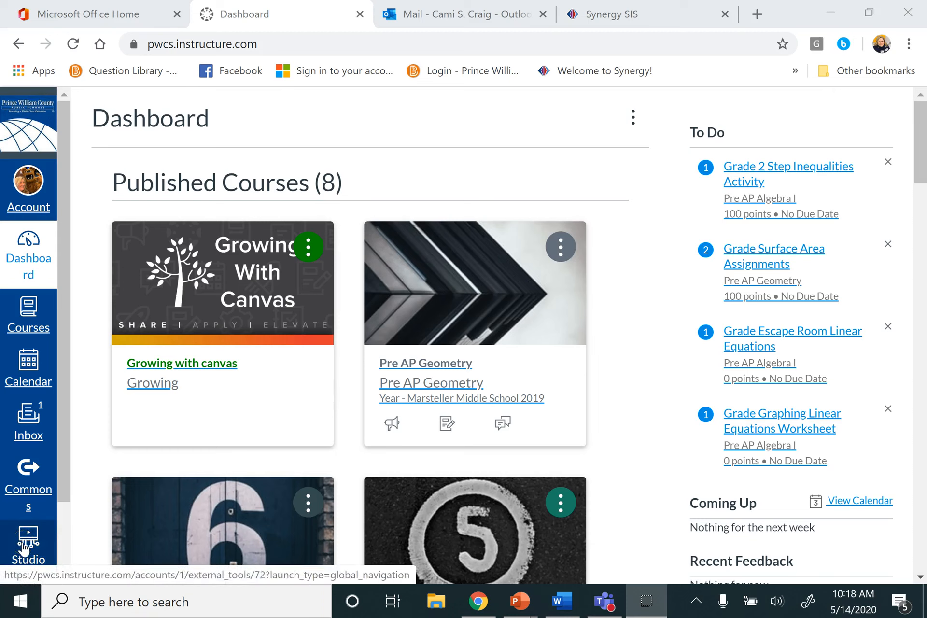
Open the Canvas Studio uploads, and open your own YouTube channel in a new browser tab
left_click(25, 547)
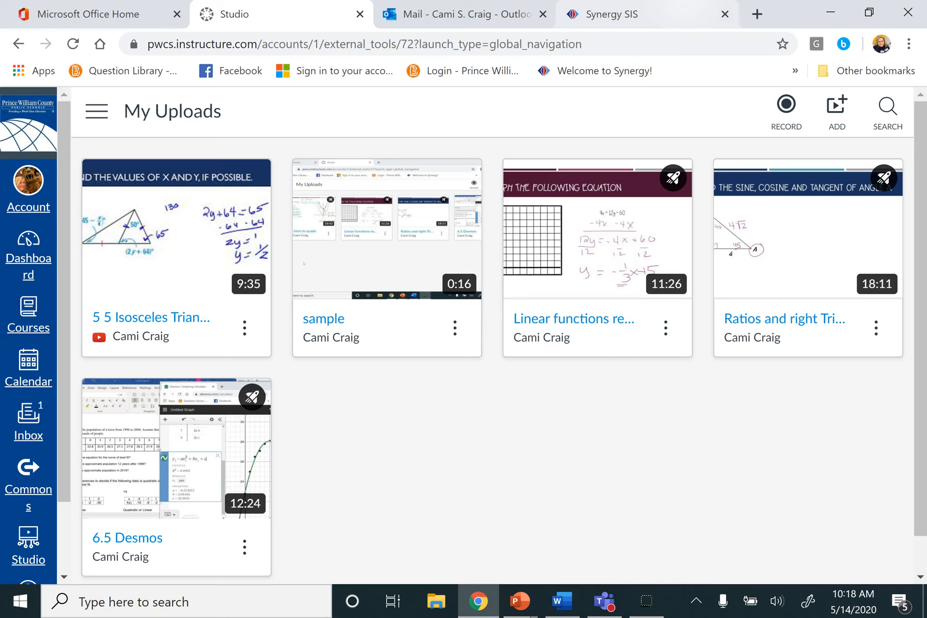
left_click(757, 14)
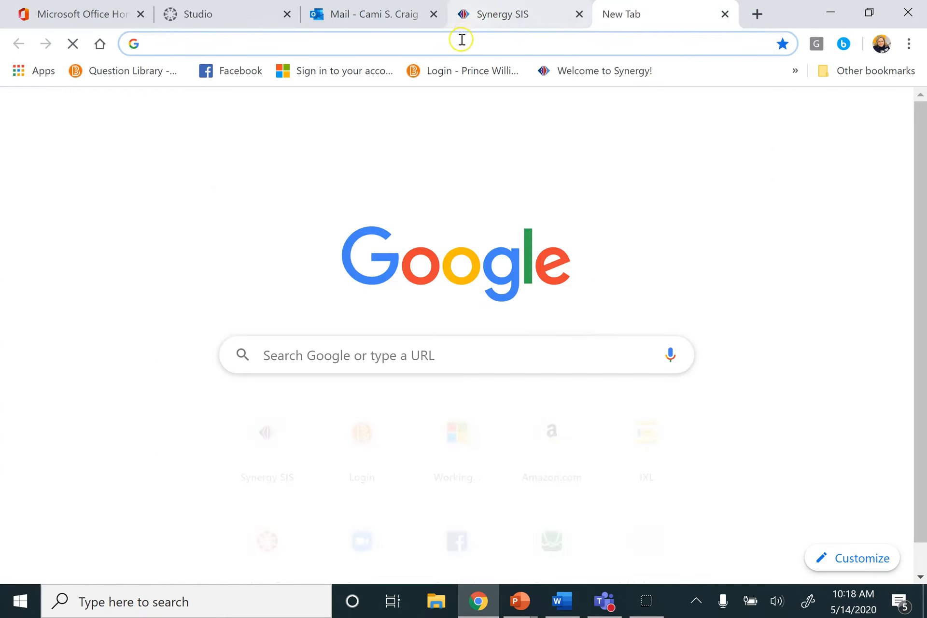
type("you")
key("Return")
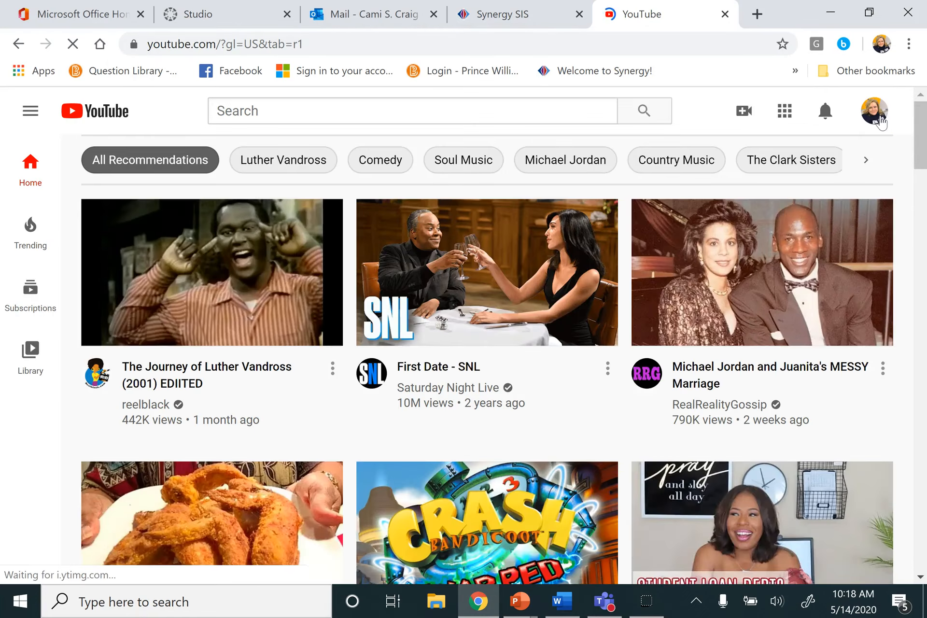
left_click(882, 120)
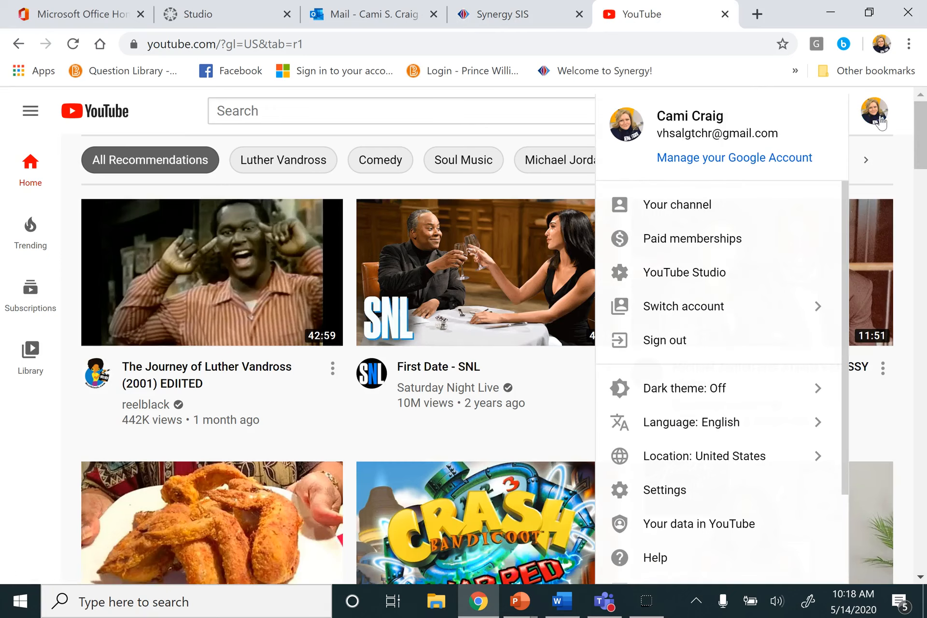
left_click(697, 208)
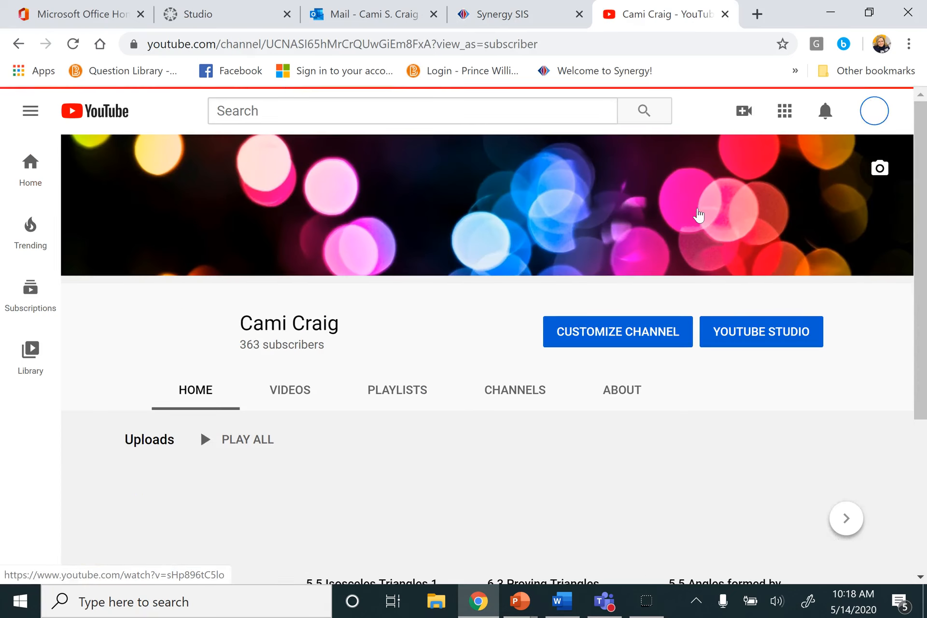
Open the channel's video "5 5 Angles formed by segments" and copy its share link
scroll(918, 360, "down", 3)
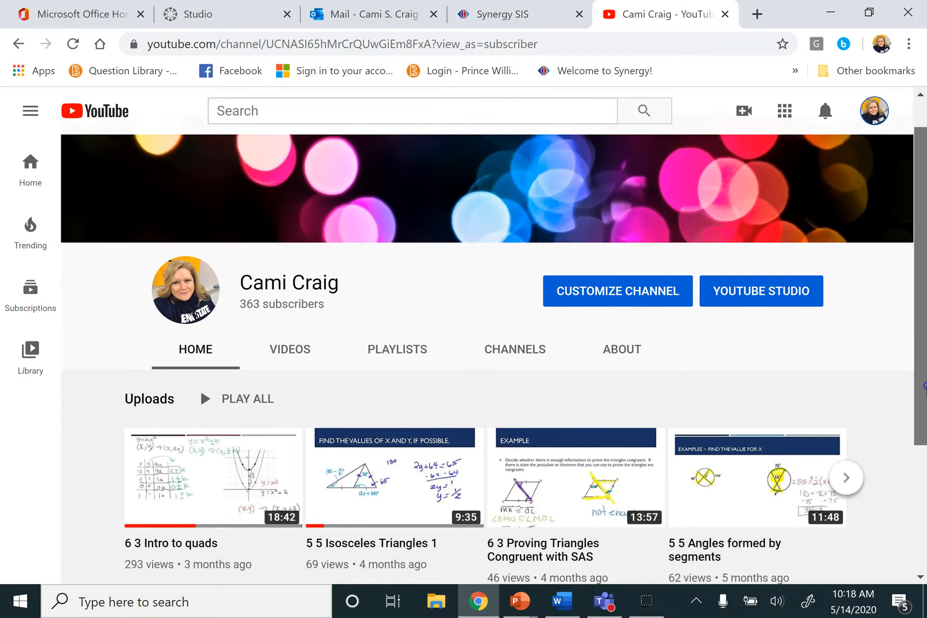
left_click(721, 338)
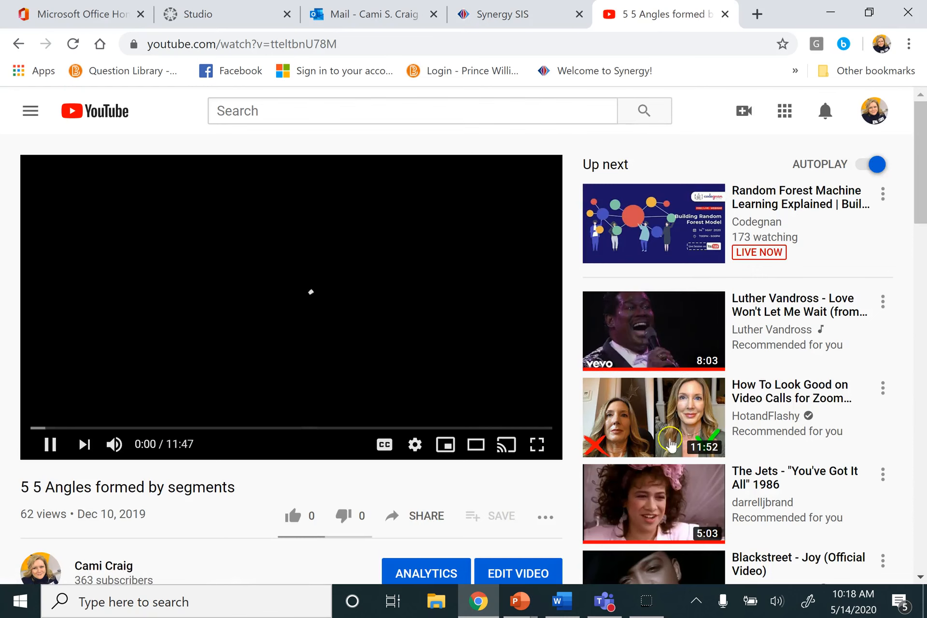
scroll(923, 186, "down", 3)
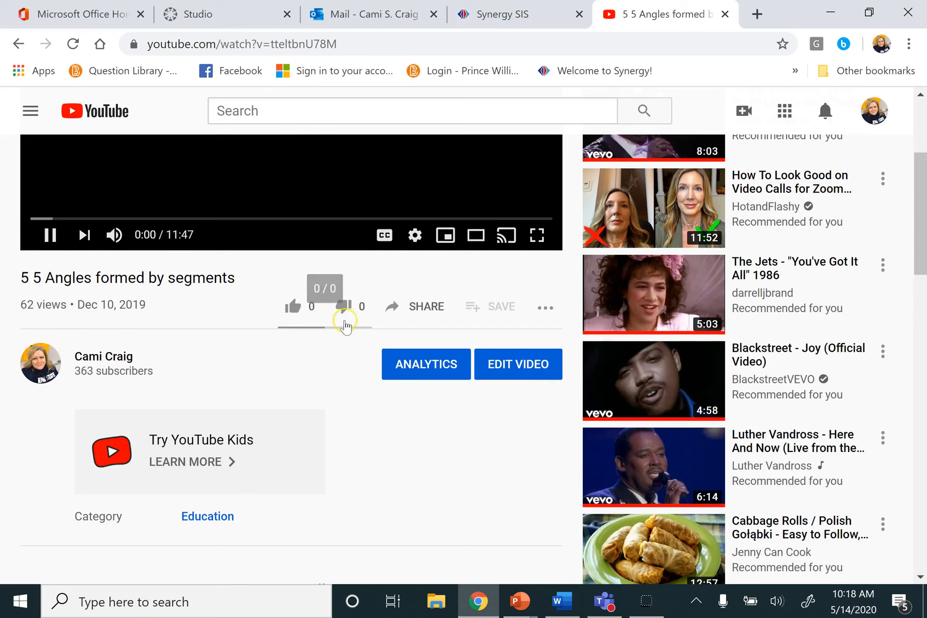
left_click(418, 310)
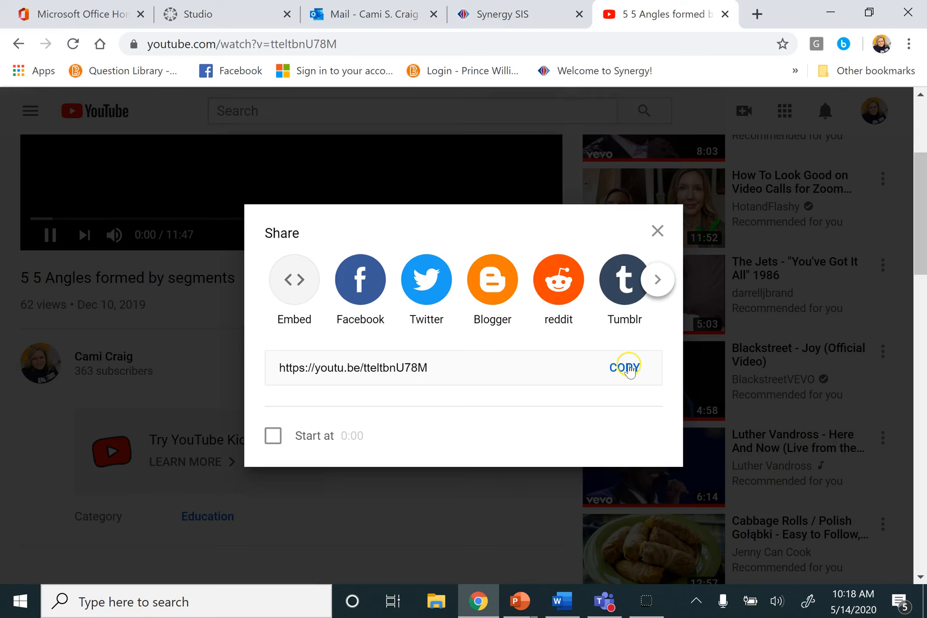
left_click(627, 369)
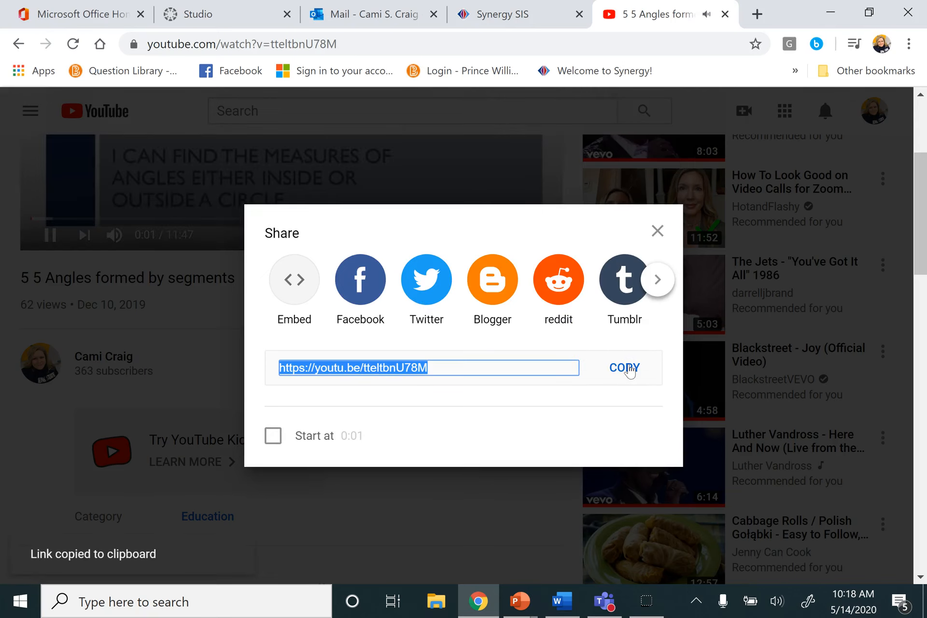
left_click(84, 237)
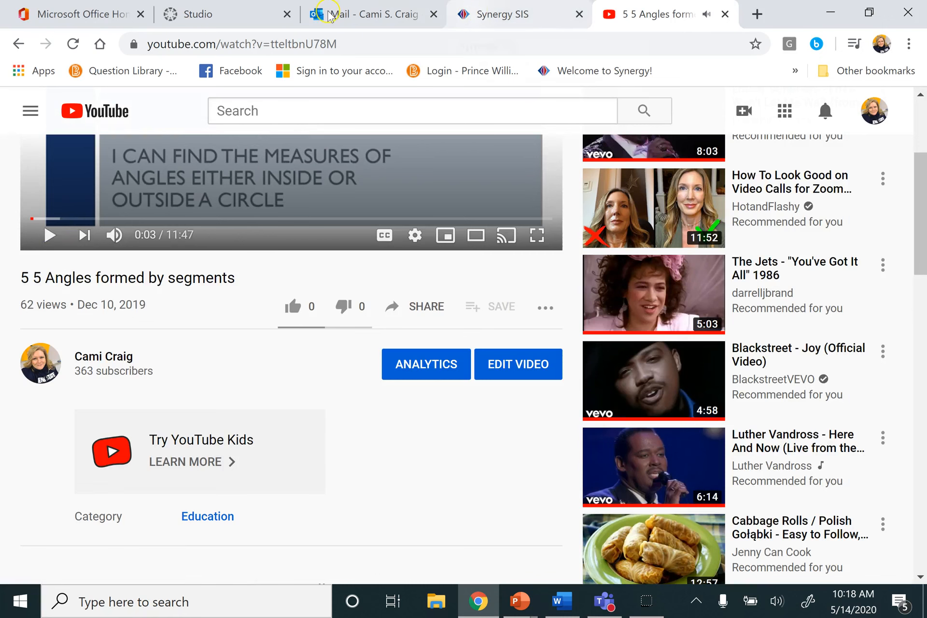
Switch back to Studio and add the copied YouTube link to My Uploads
left_click(230, 15)
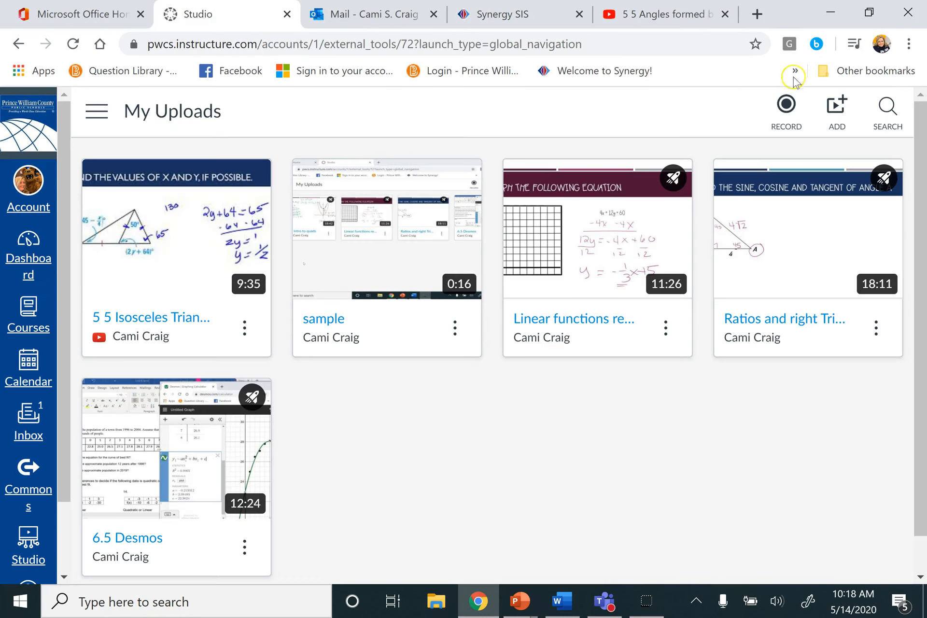
left_click(847, 111)
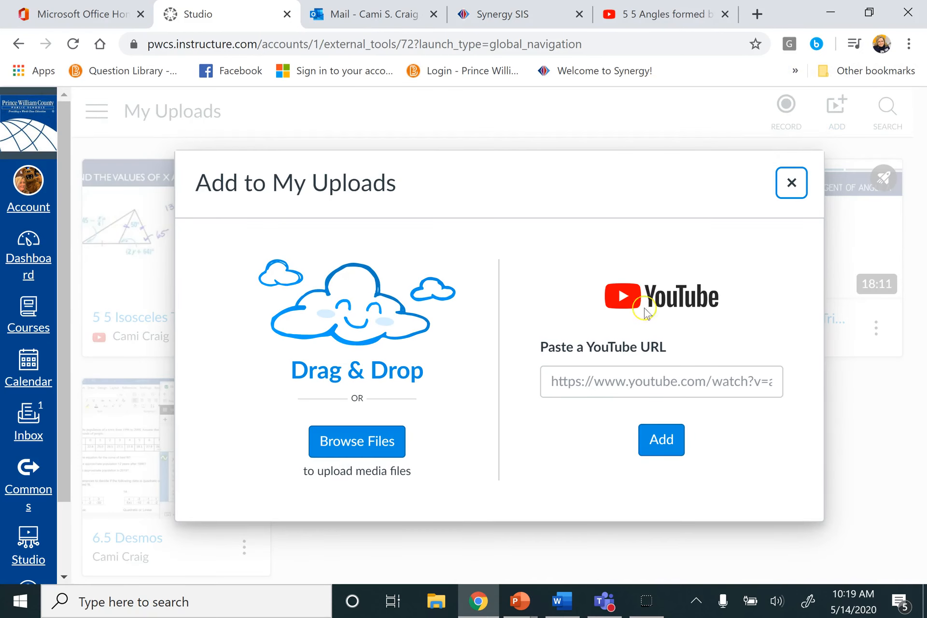
left_click(633, 375)
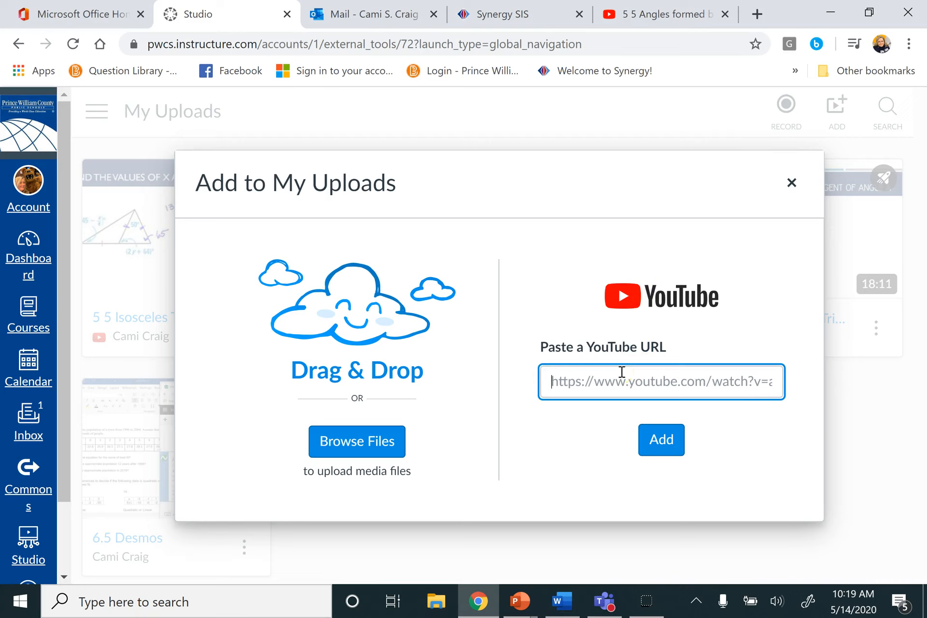
key("ctrl+v")
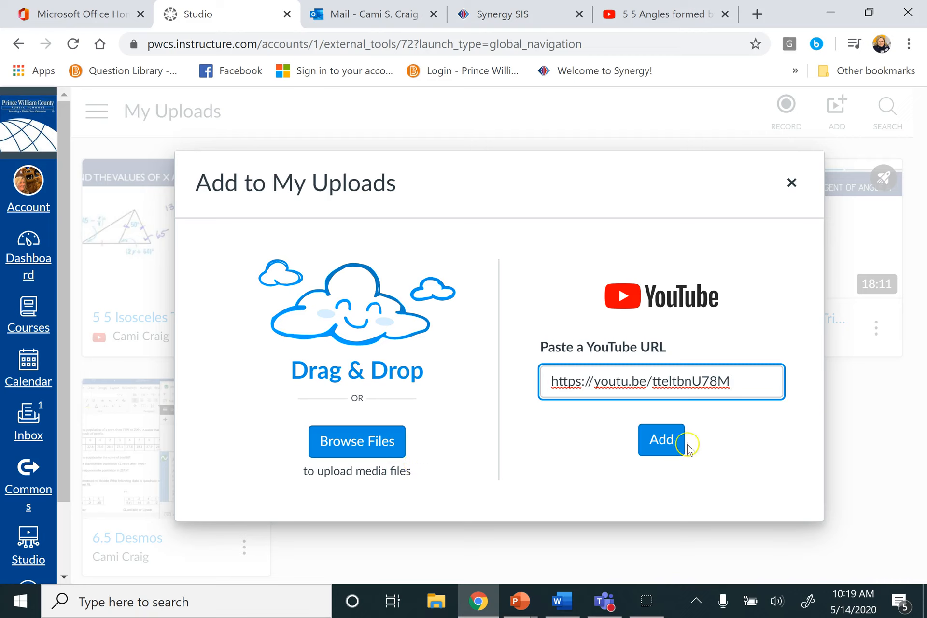
left_click(662, 442)
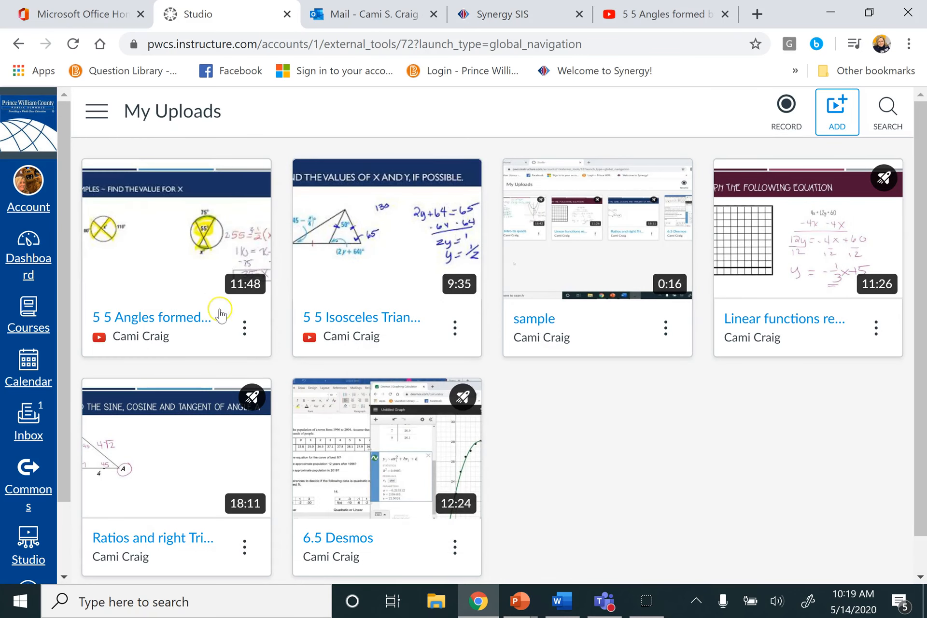
Create a video quiz titled "Quick check" from the "5 5 Angles formed by segments" upload, hiding question markers on the timeline for students
mouse_move(202, 294)
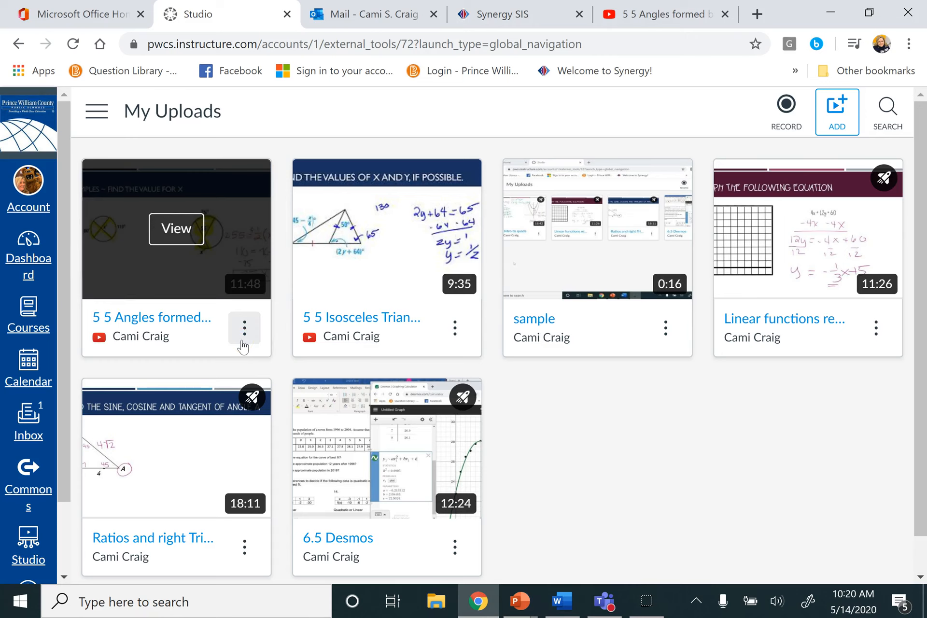
left_click(244, 328)
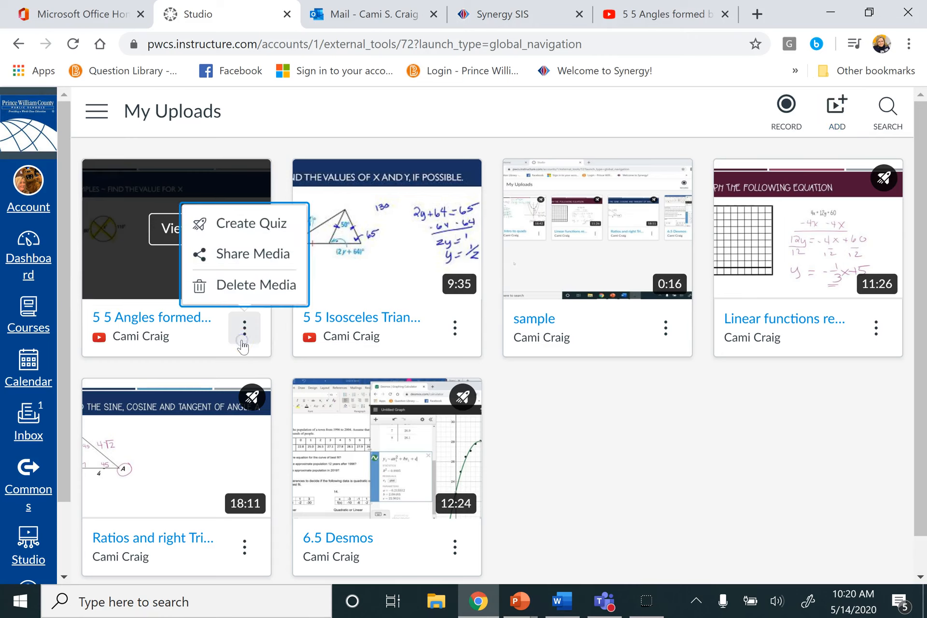
left_click(273, 228)
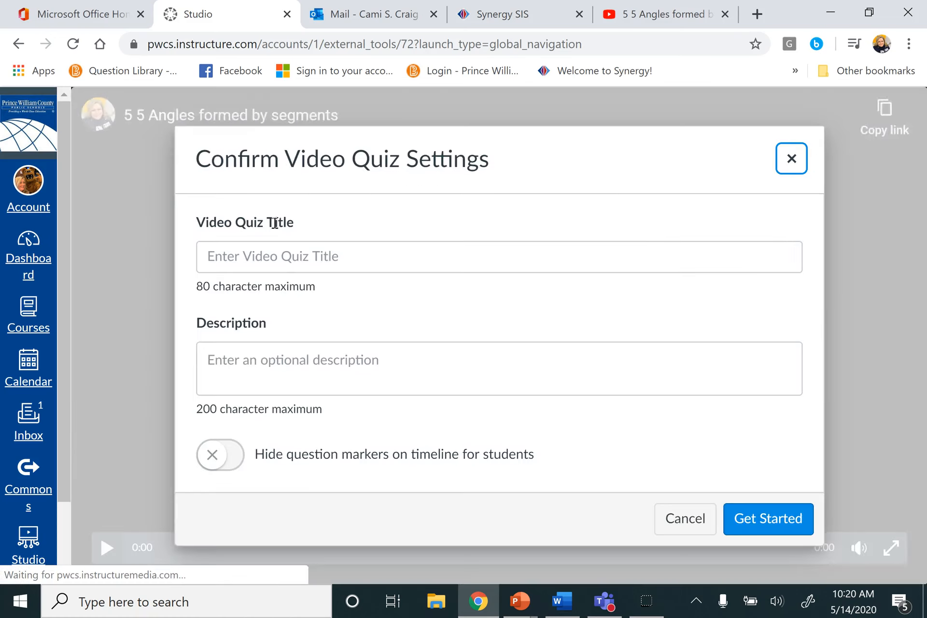
left_click(307, 261)
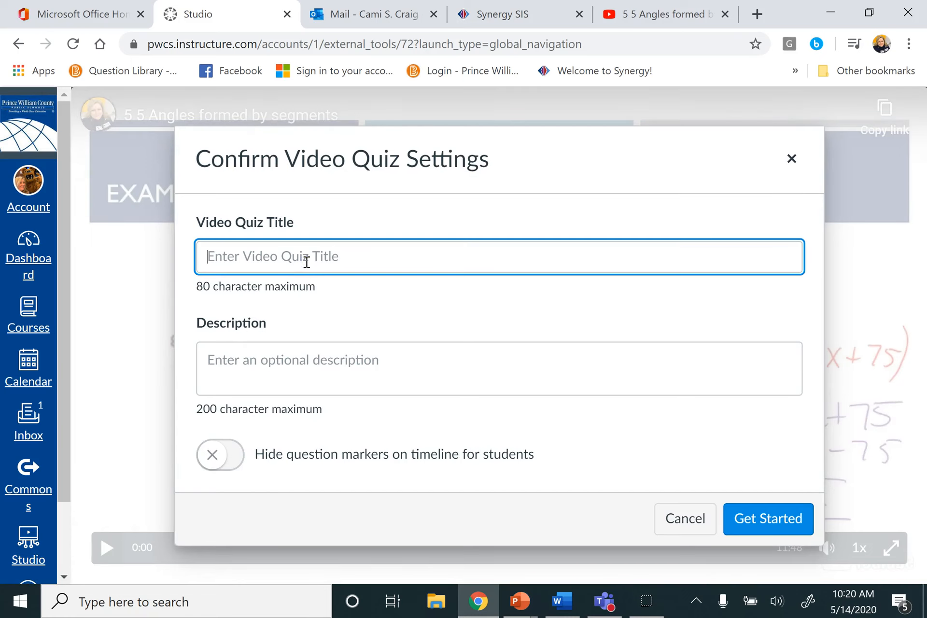
type("Quick check")
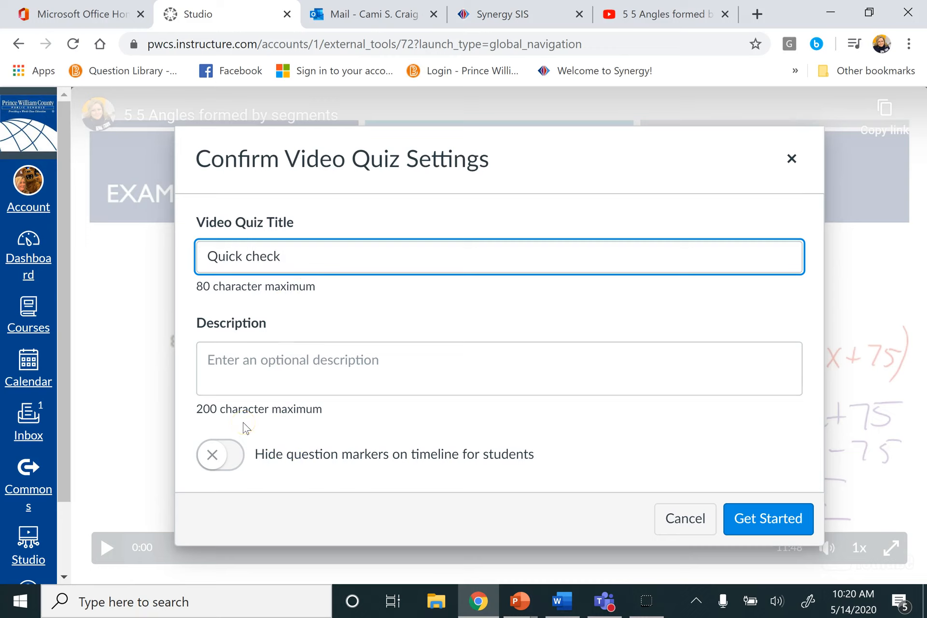
left_click(223, 463)
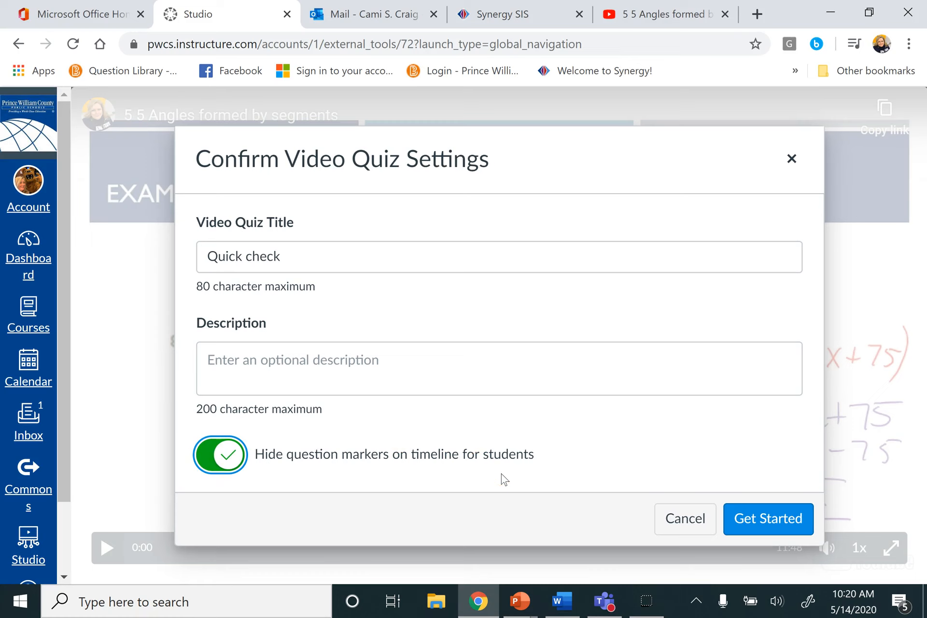
left_click(780, 528)
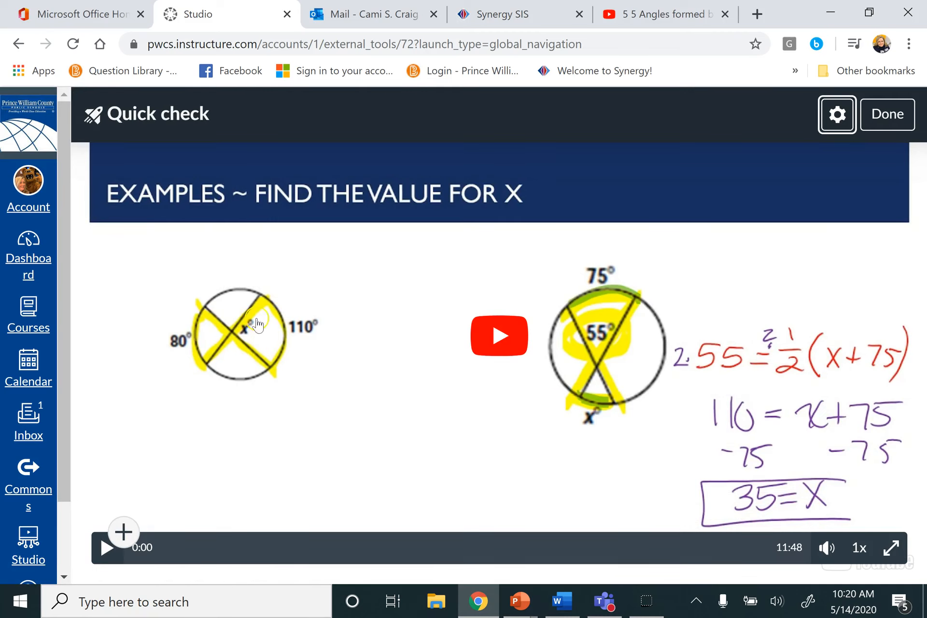
Play the quiz video, pause it at 1:56 and insert a True or False question there
left_click(103, 561)
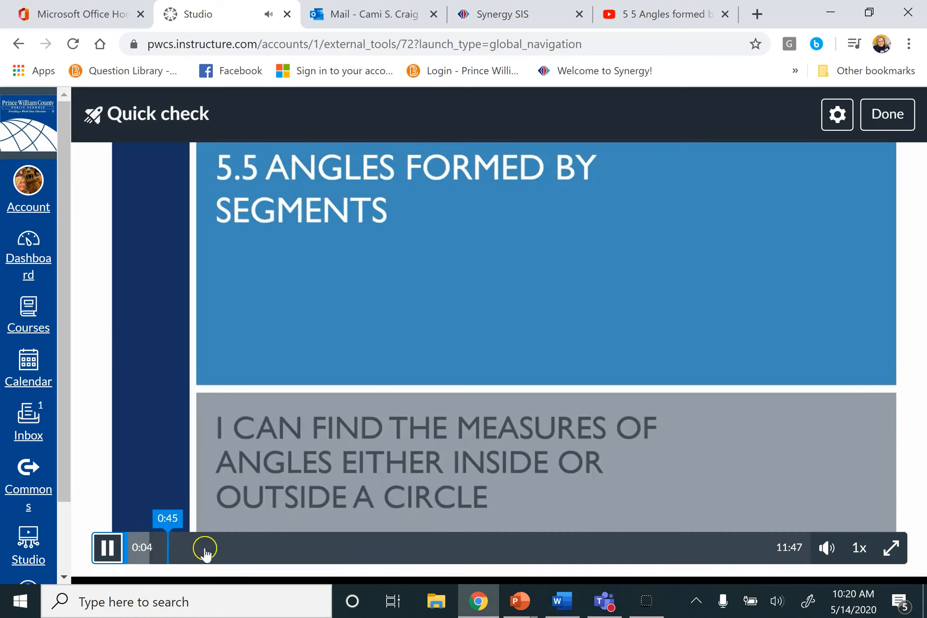
left_click(234, 550)
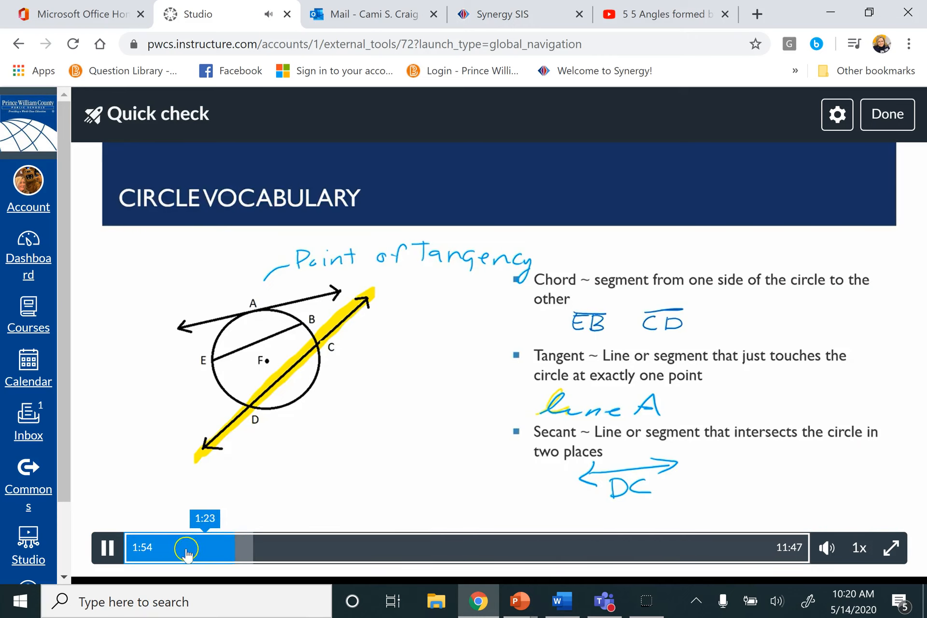
left_click(243, 544)
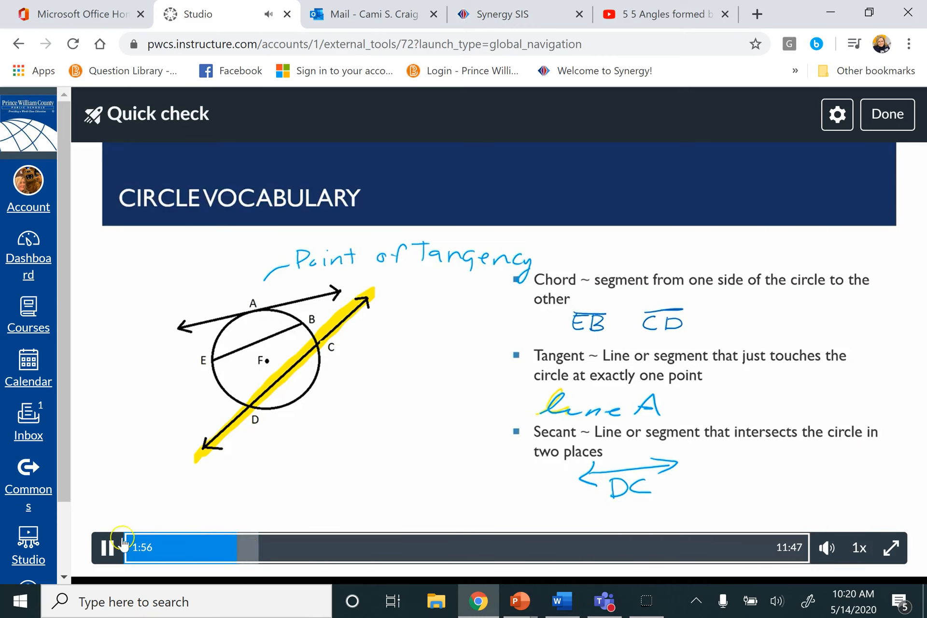
left_click(107, 548)
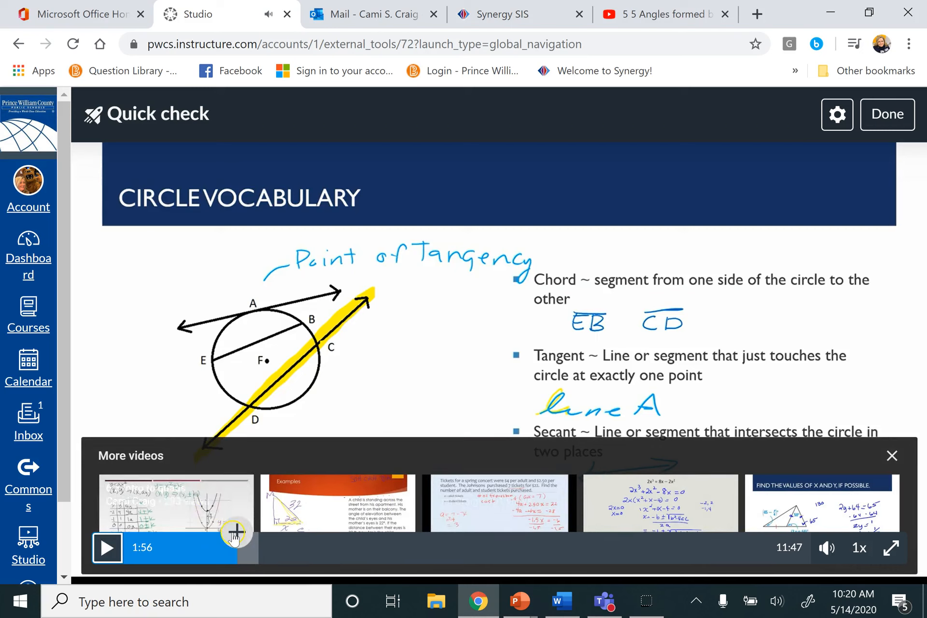
left_click(233, 536)
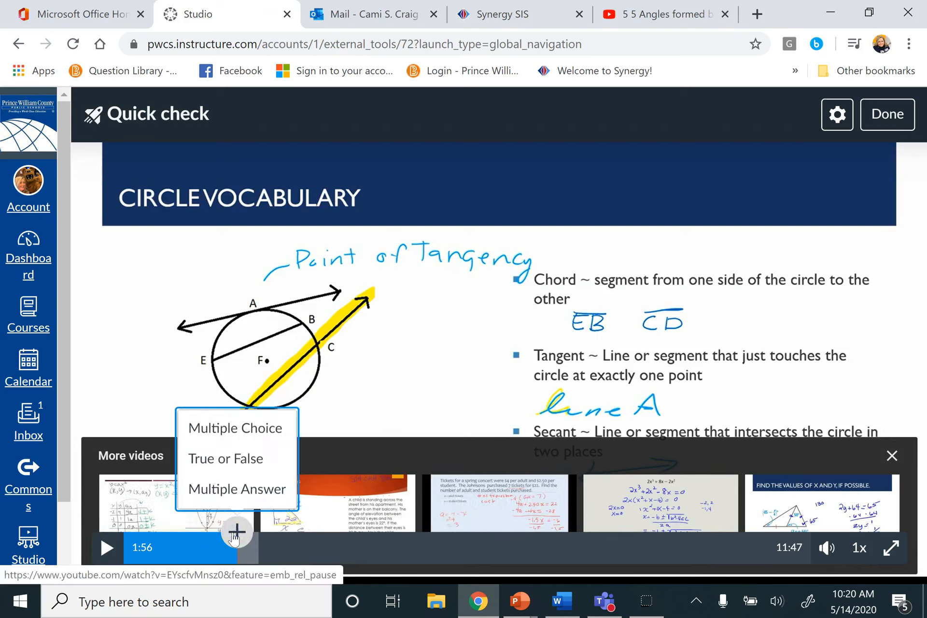
left_click(243, 457)
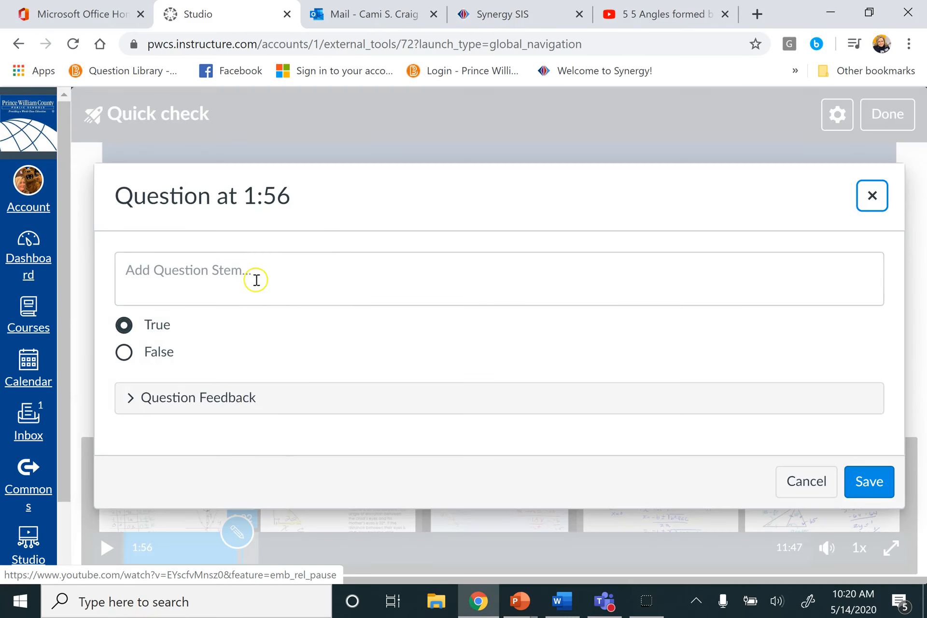
Enter the question stem "Chord is a segment from the center of a circle to its side." and mark False as the correct answer
left_click(245, 284)
type("C")
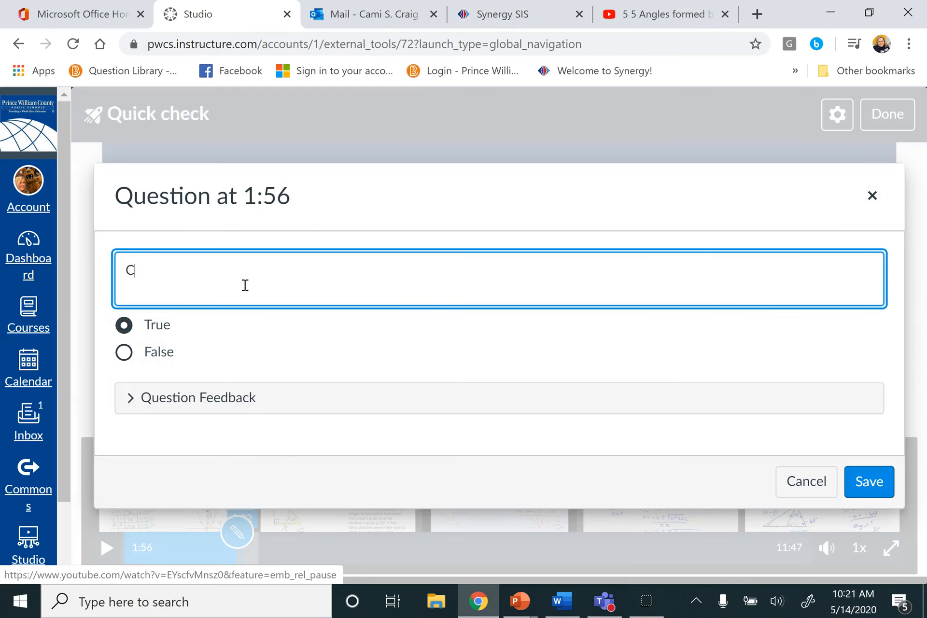
type("hord is a d")
key("BackSpace")
type("segment from")
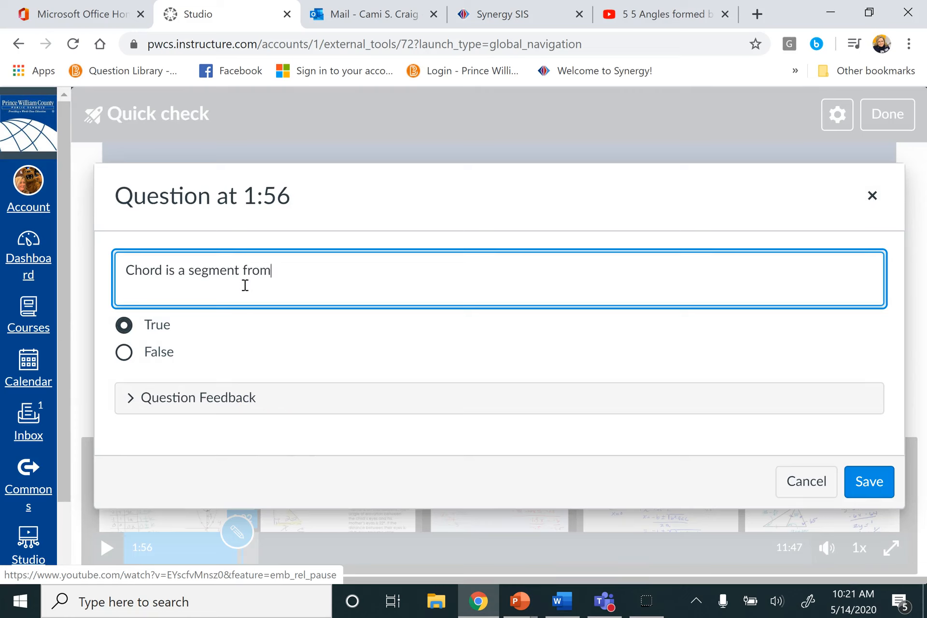
type(" the center of a circl to")
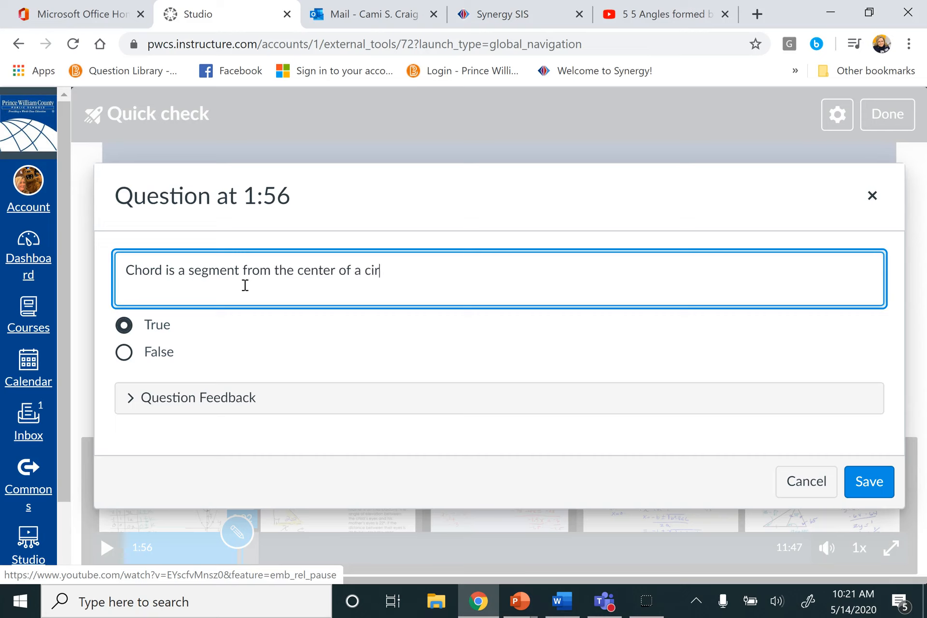
key("BackSpace")
type("le to its side.")
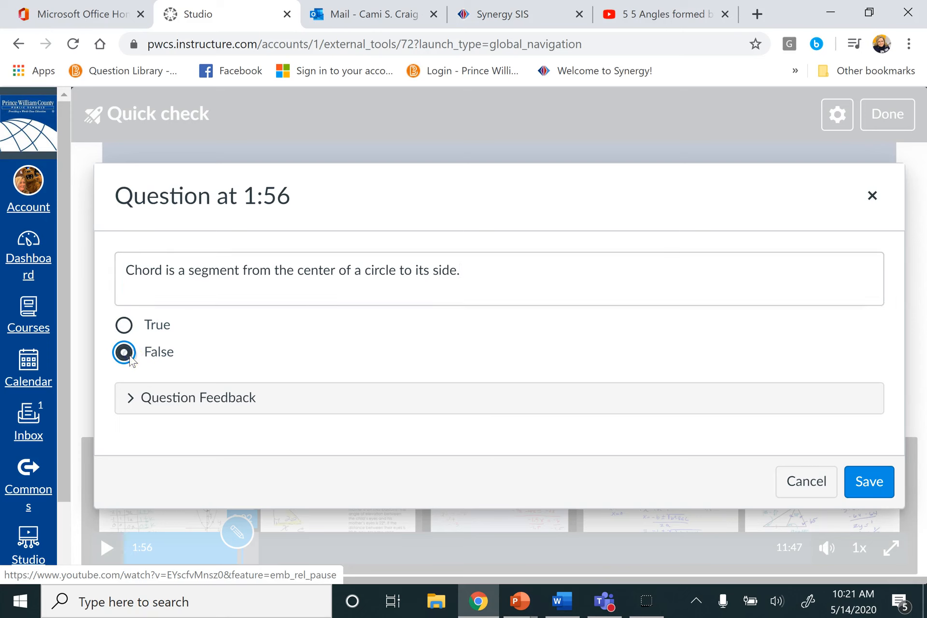
Add the general feedback "A chord is a segment that goes from o" to the 1:56 question and save it
left_click(132, 399)
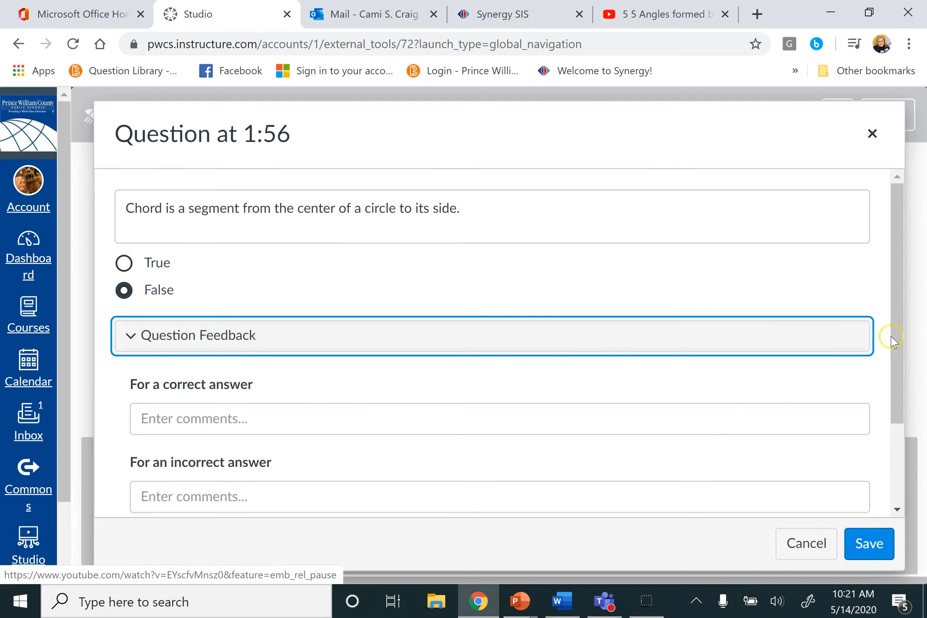
left_click_drag(898, 325, 917, 416)
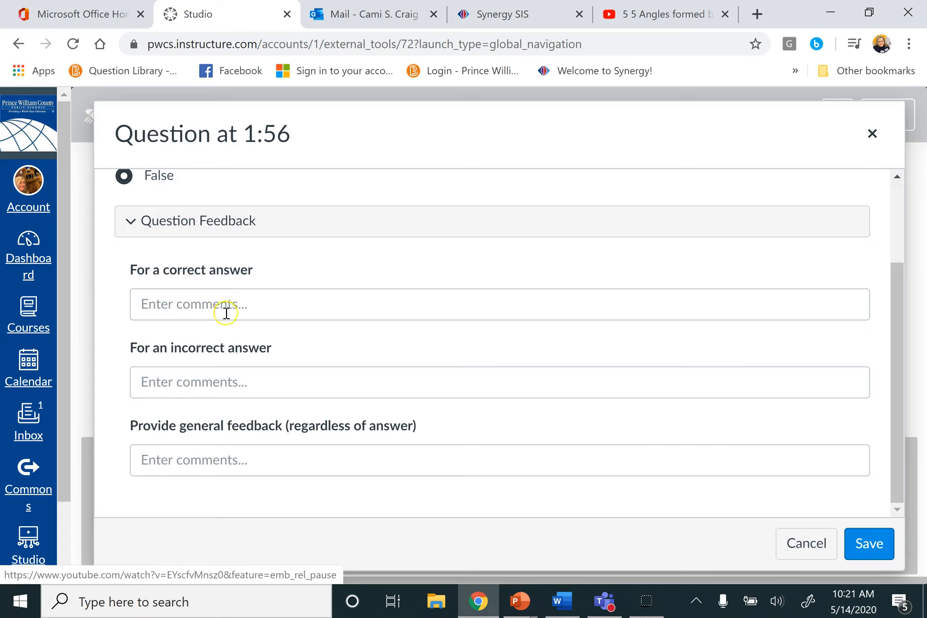
left_click(212, 458)
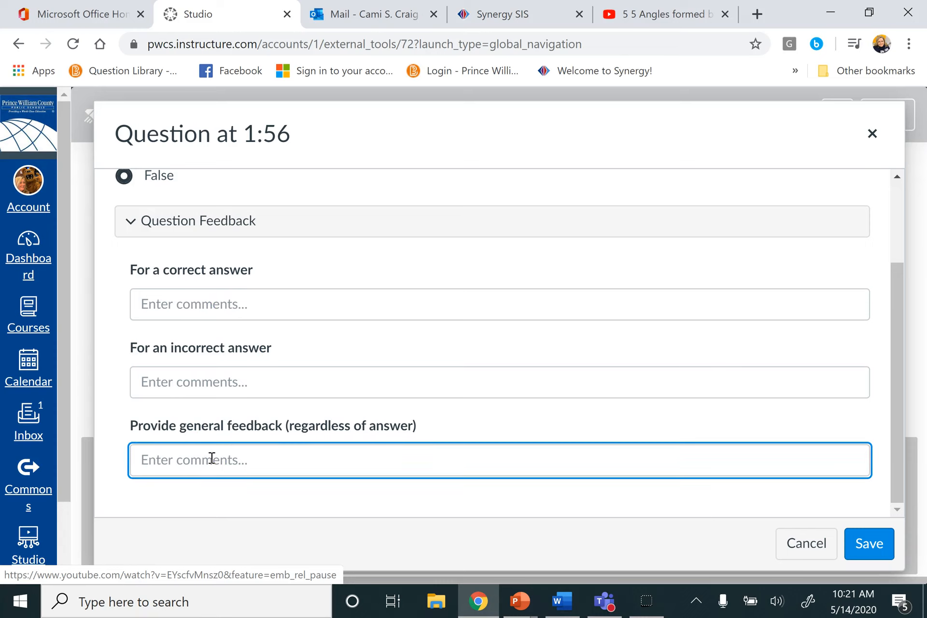
type("A")
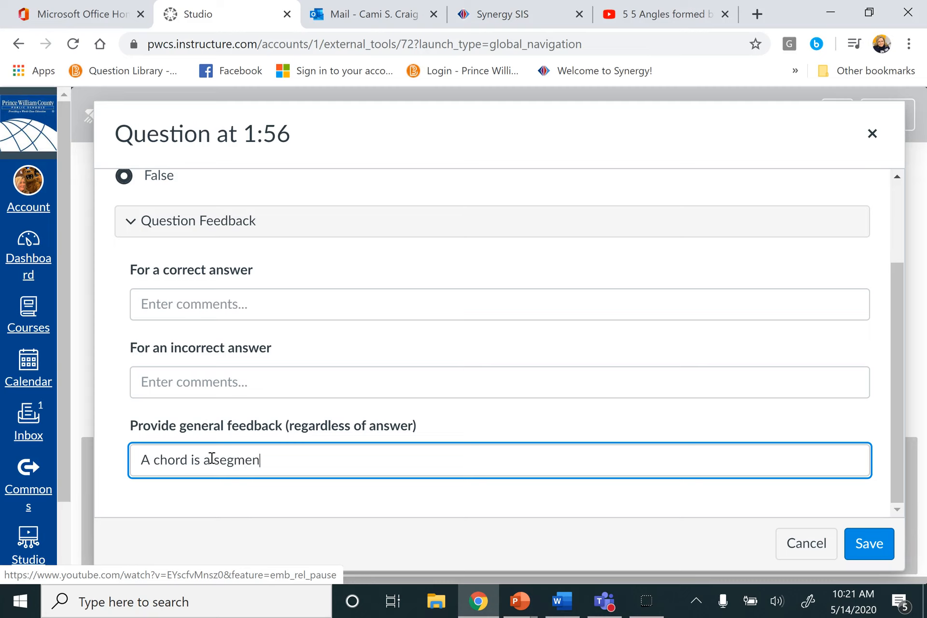
type("chord is a segment that god")
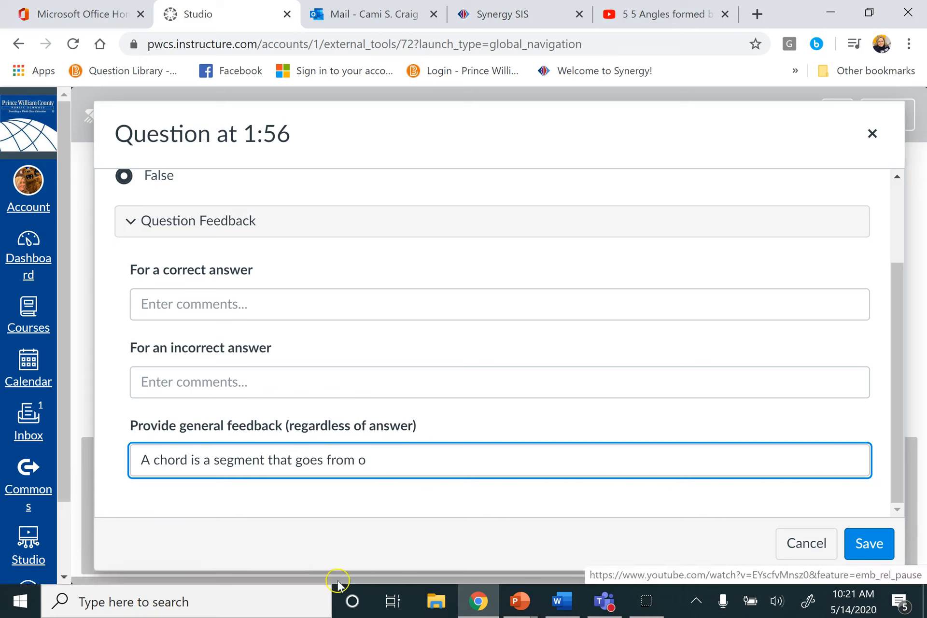
left_click(865, 546)
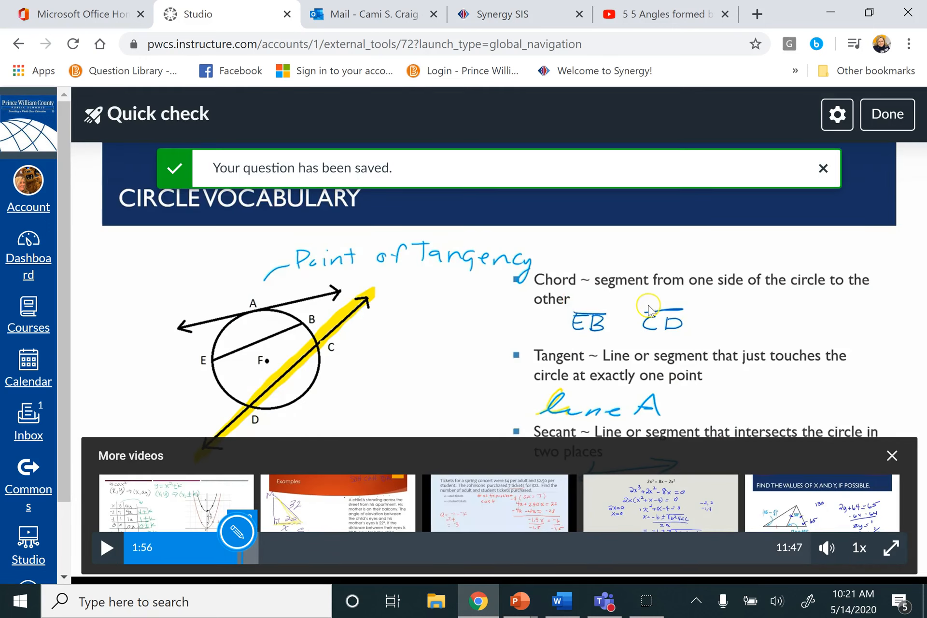
Dismiss the suggested videos and insert a Multiple Choice question at 5:47 in the quiz video
left_click(893, 455)
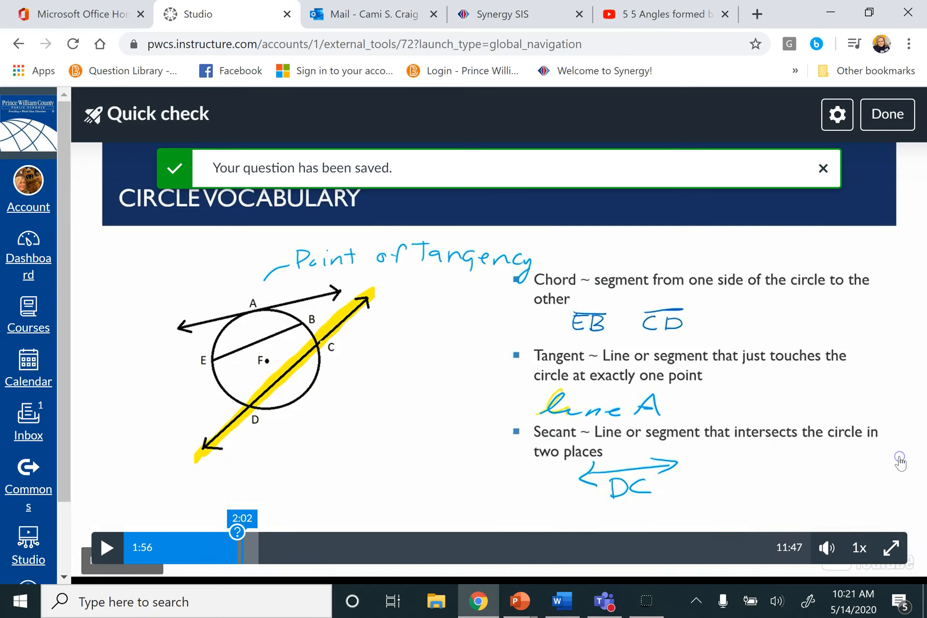
left_click(459, 545)
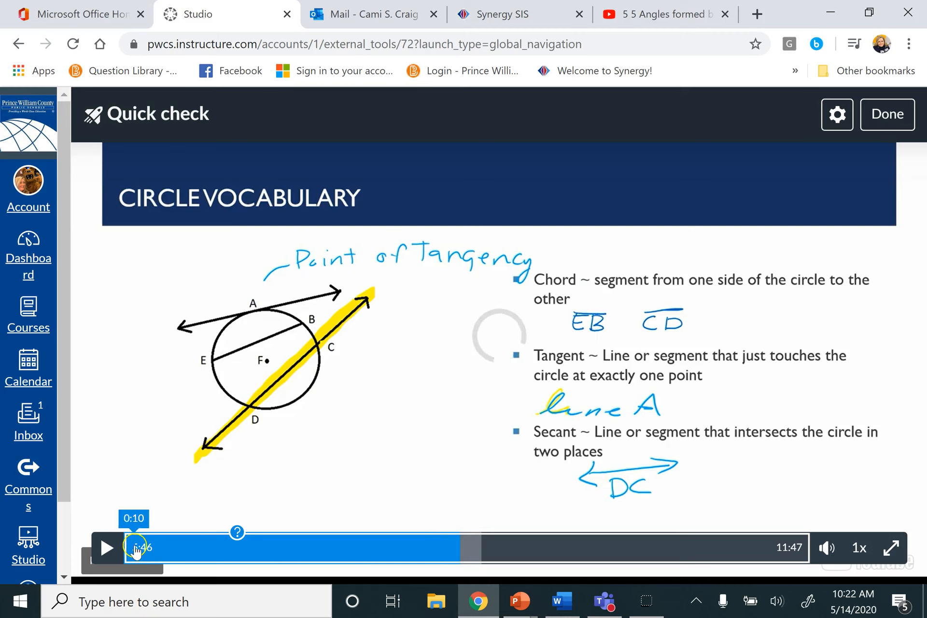
left_click(116, 553)
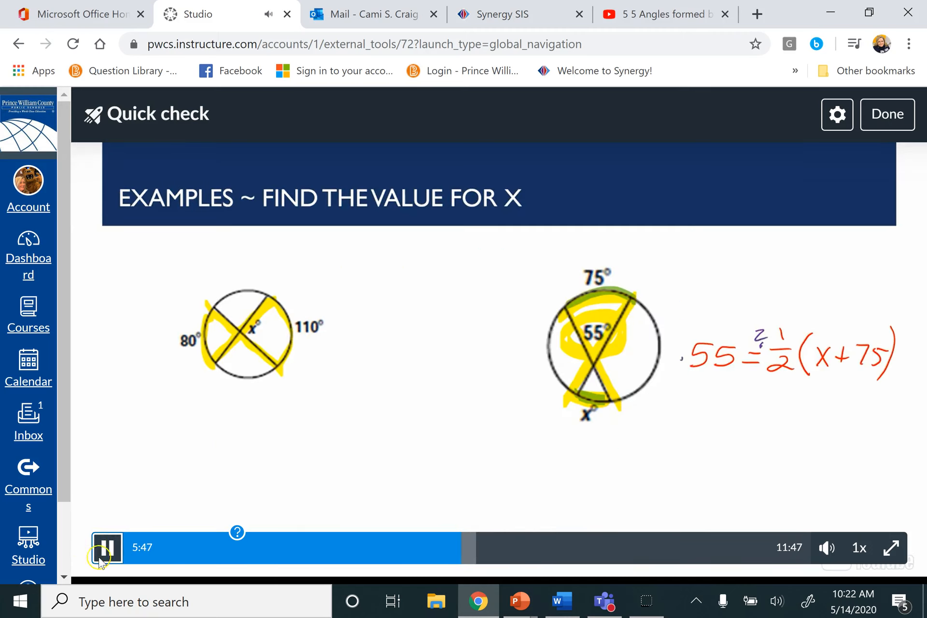
left_click(115, 556)
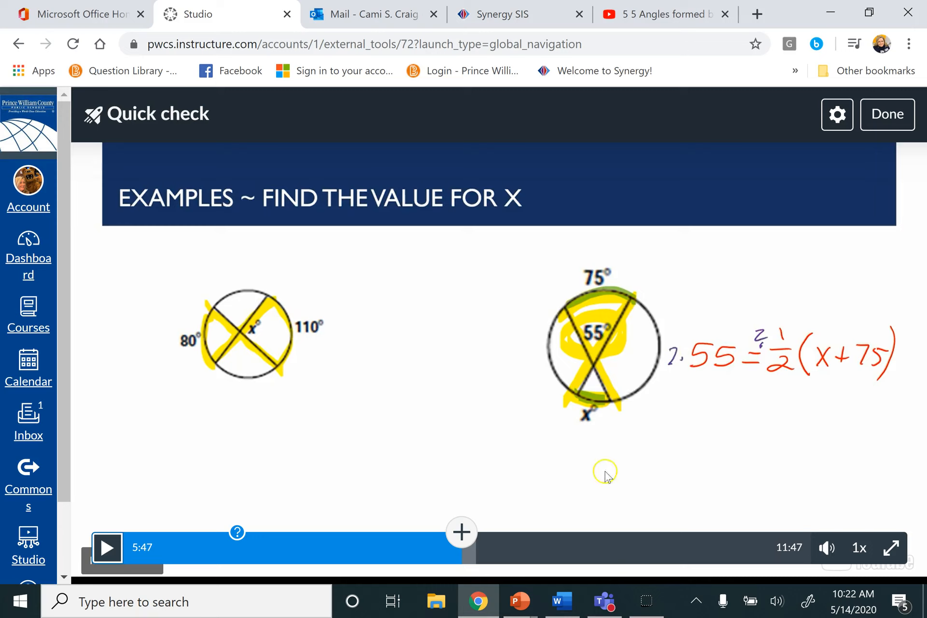
left_click(461, 533)
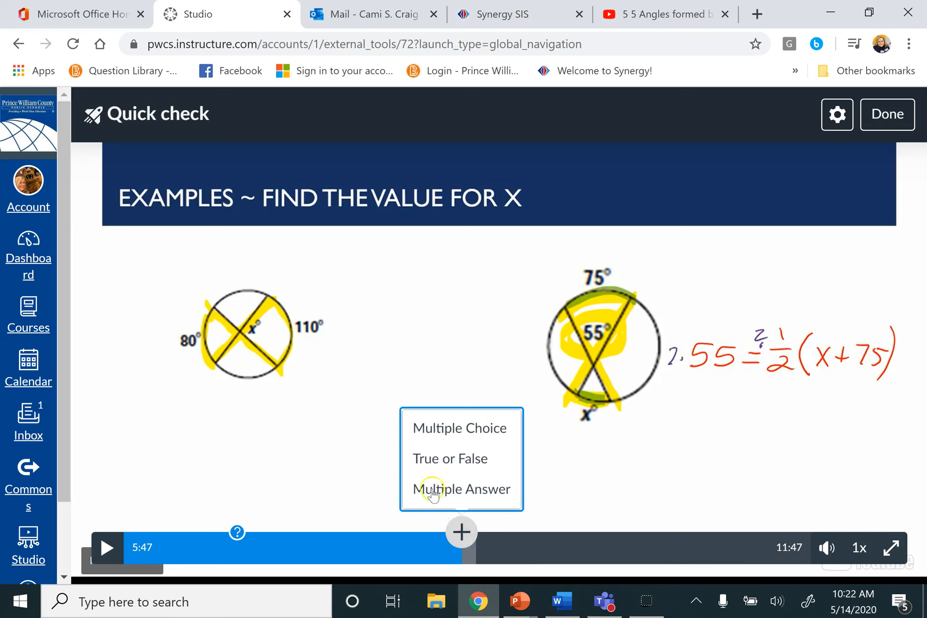
left_click(473, 437)
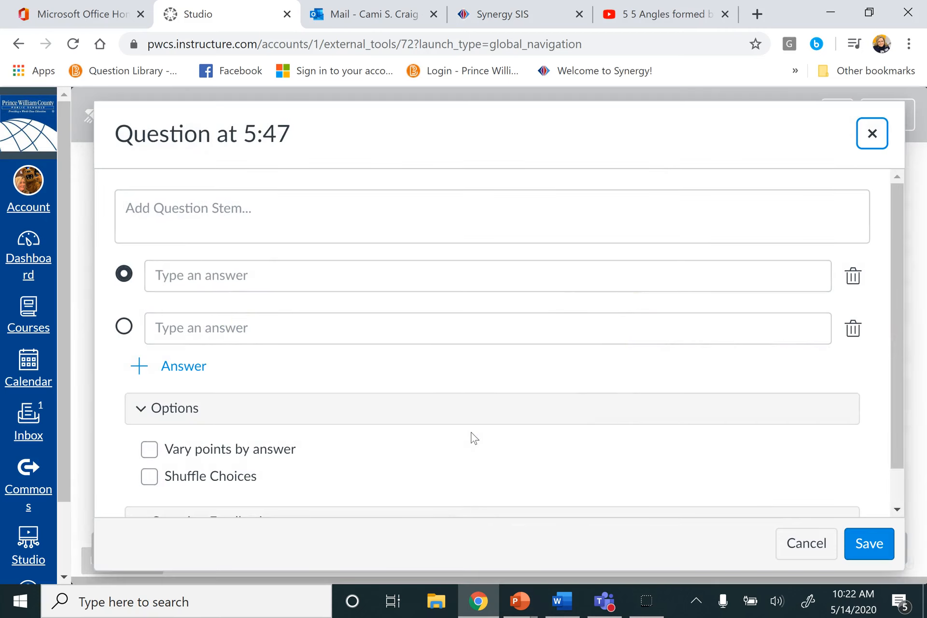
Enter the question stem "Today is" with the three answers "mon", "tues" and "friday"
left_click(223, 221)
type("th")
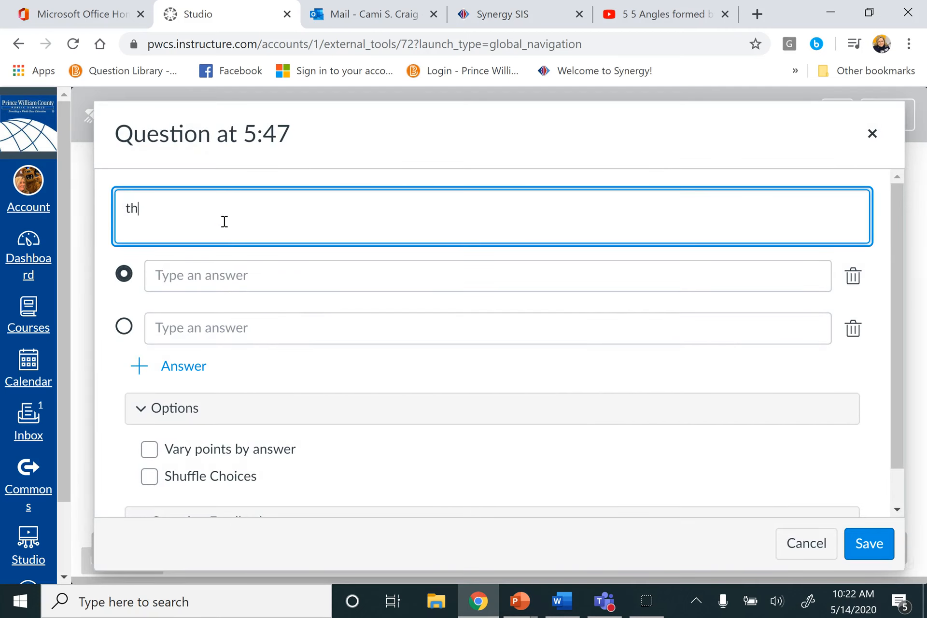
key("BackSpace")
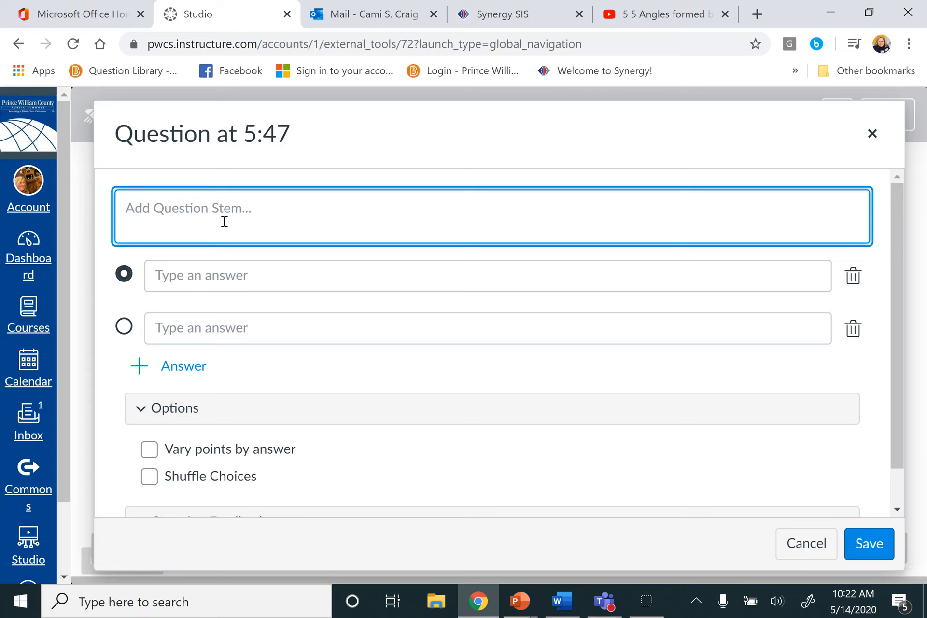
type("Today is")
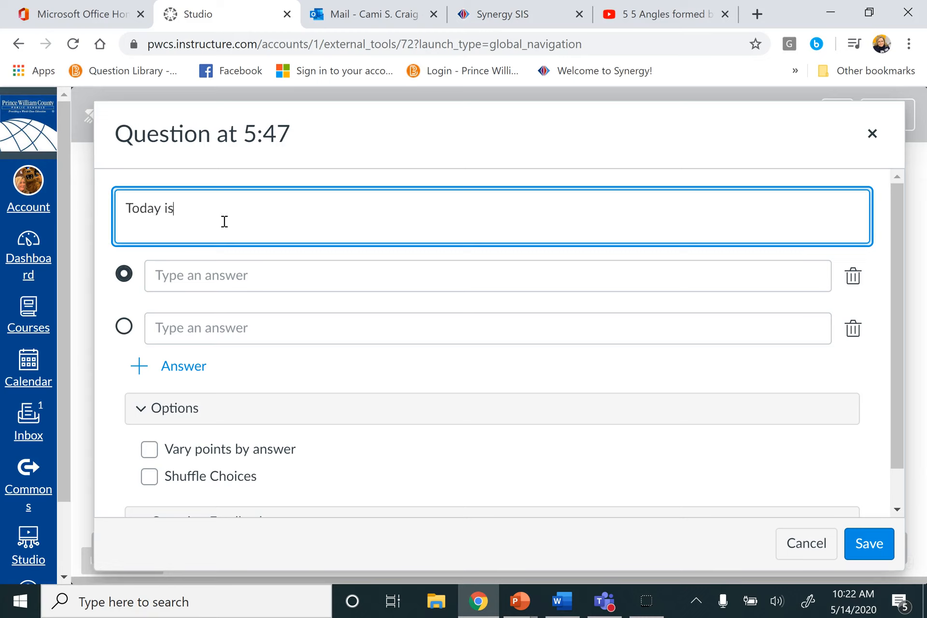
left_click(212, 272)
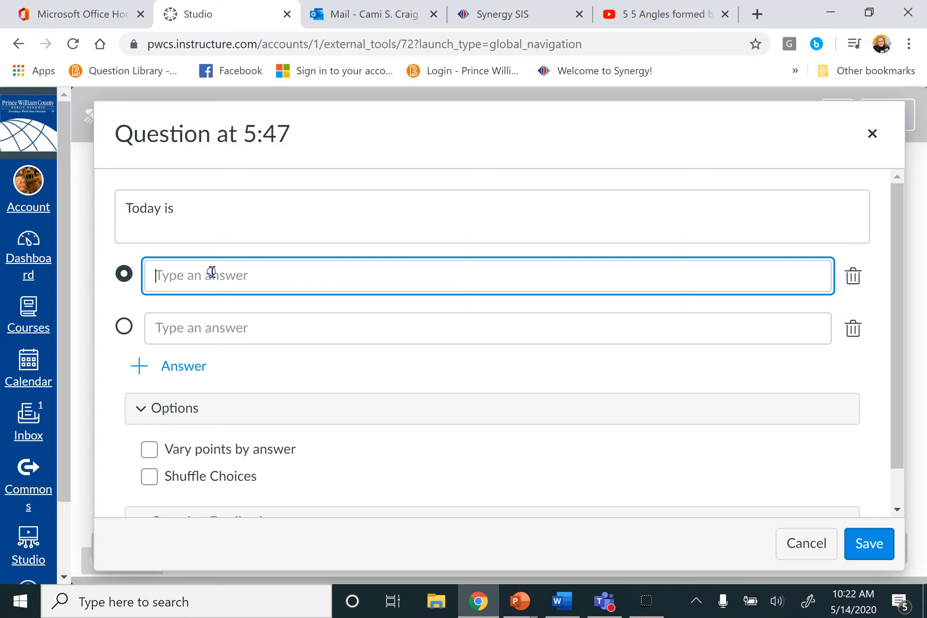
type("mon")
left_click(166, 322)
type("tues")
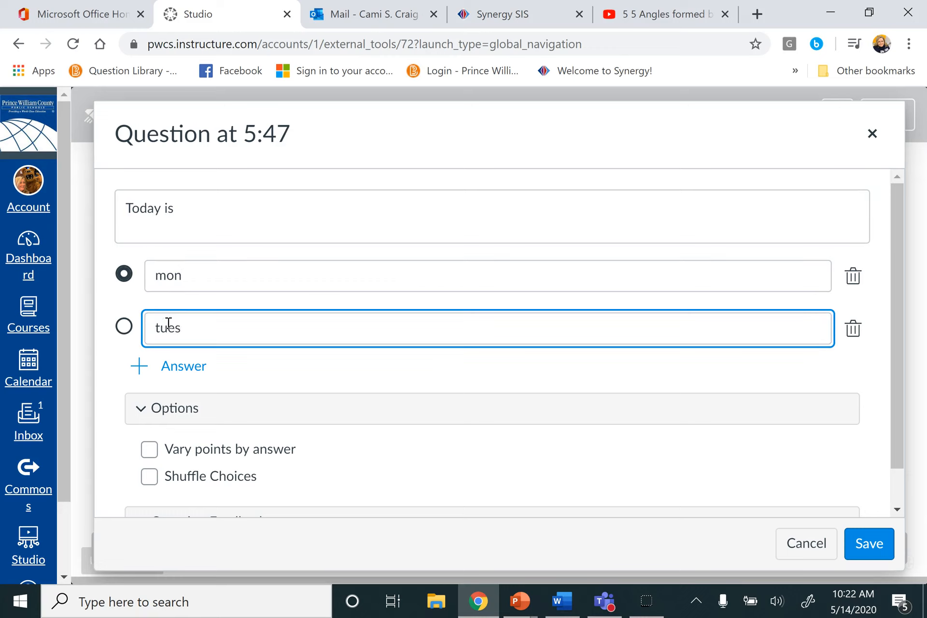
left_click(164, 372)
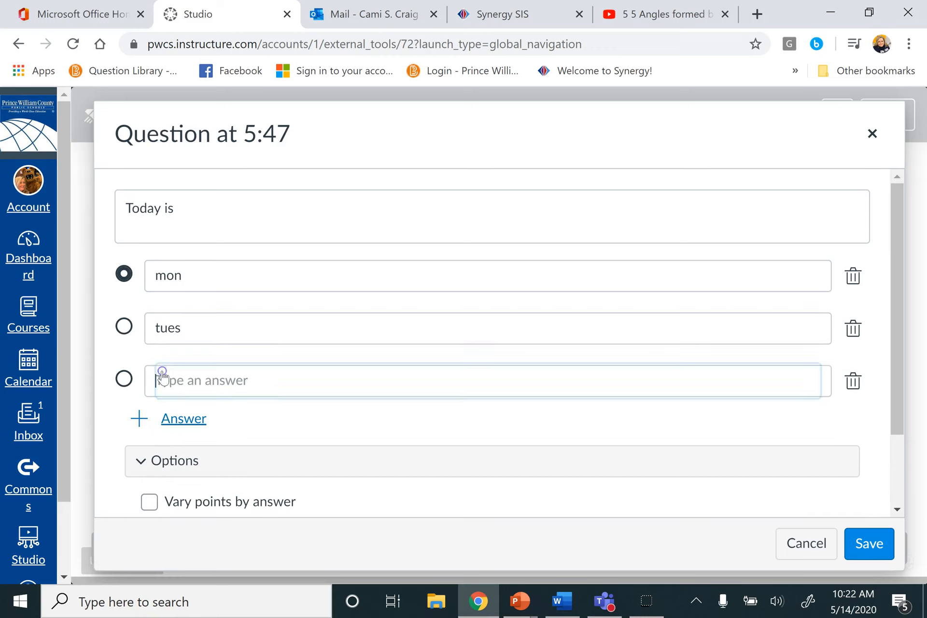
type("friday")
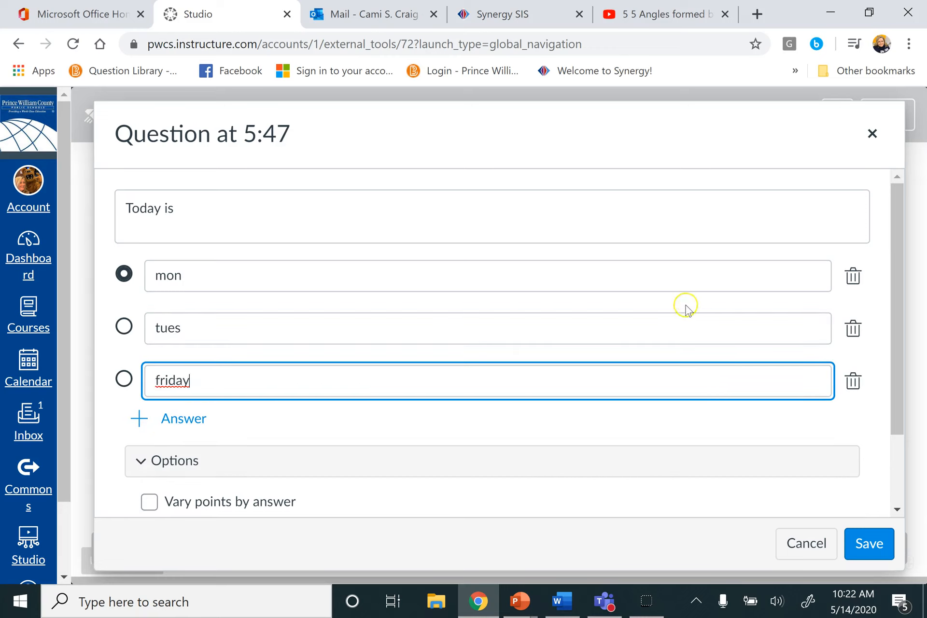
Delete the "tues" answer, then enable Shuffle Choices for the 5:47 question and save it
left_click(853, 328)
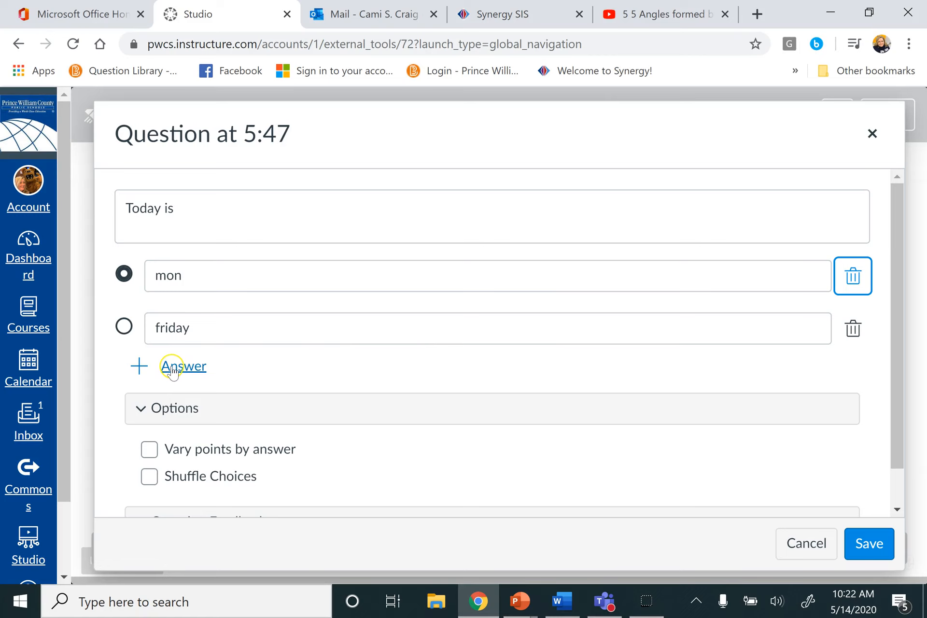
left_click(351, 481)
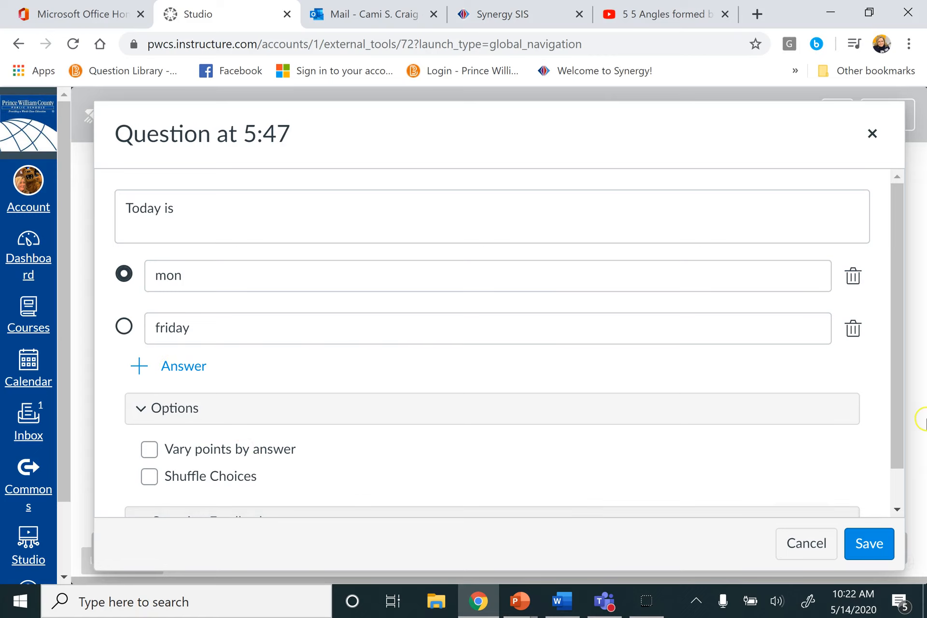
left_click_drag(900, 368, 913, 453)
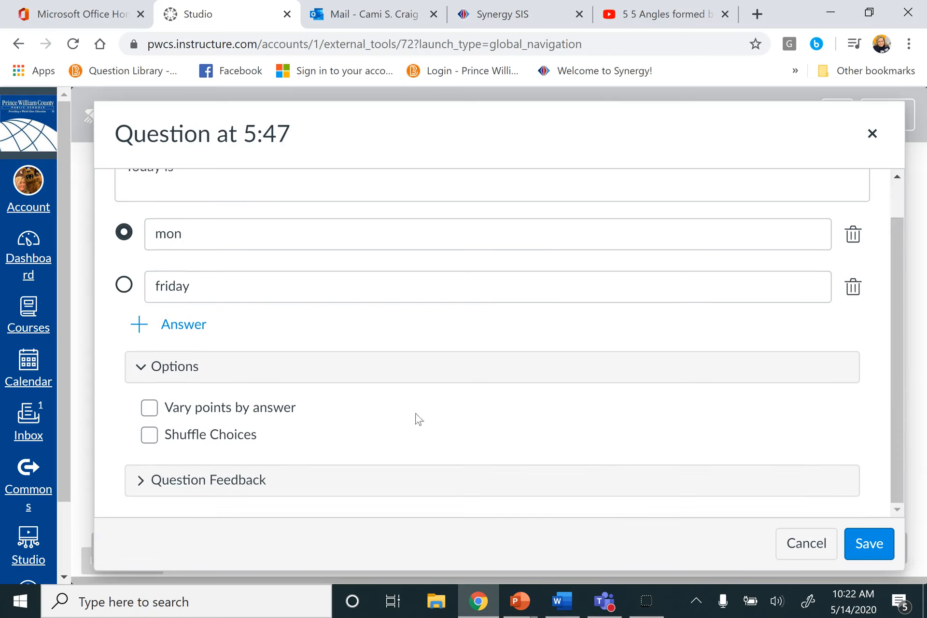
left_click(150, 437)
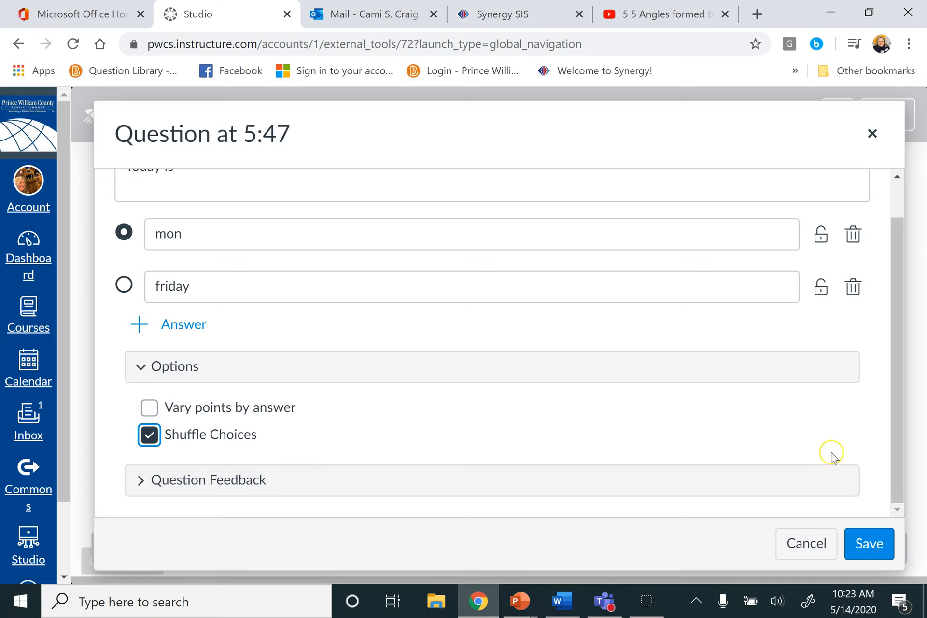
left_click(863, 545)
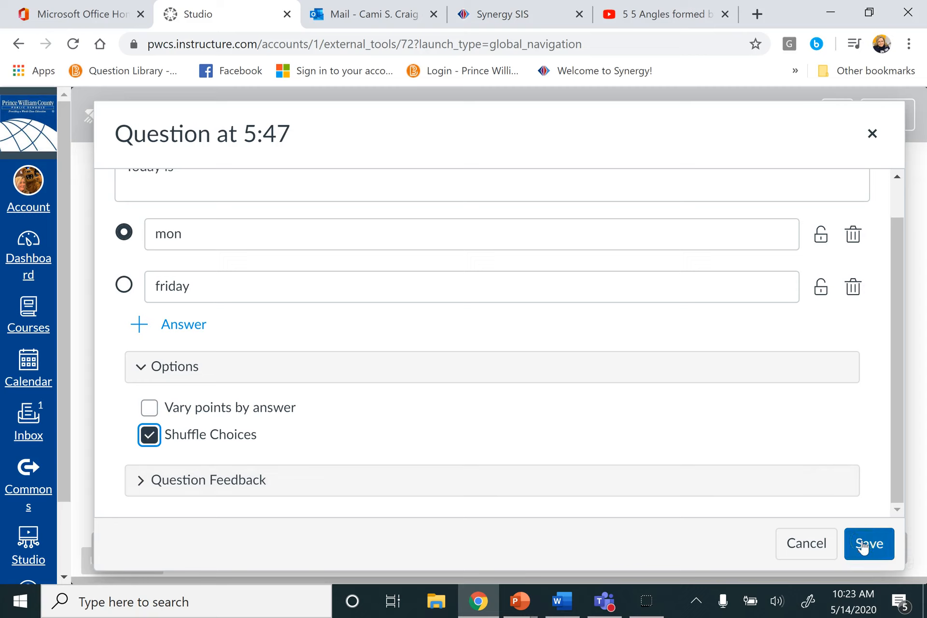
left_click(864, 545)
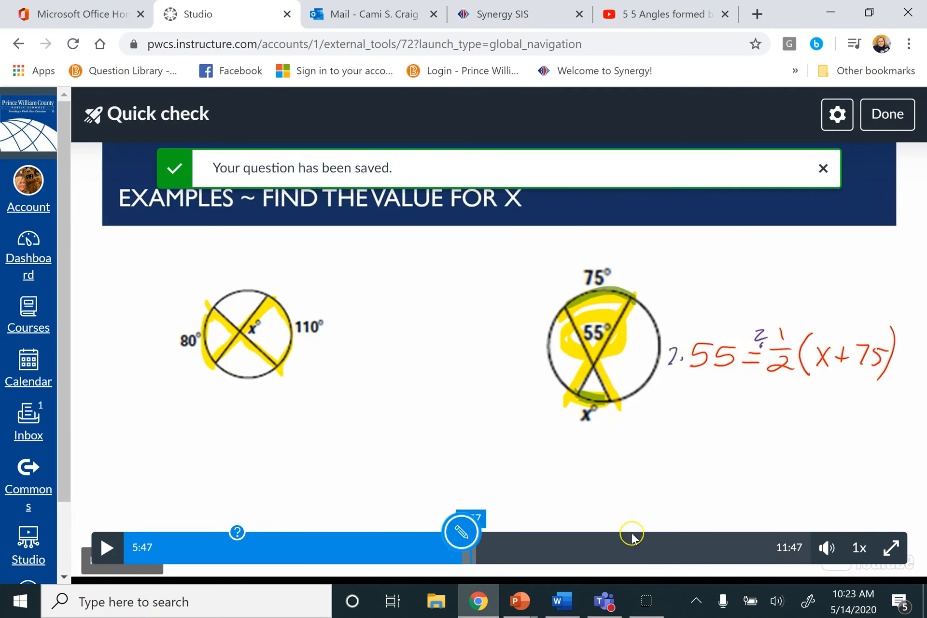
Try to save a Multiple Answer question at 8:36 with both blank answers marked correct, and discard it
left_click(625, 547)
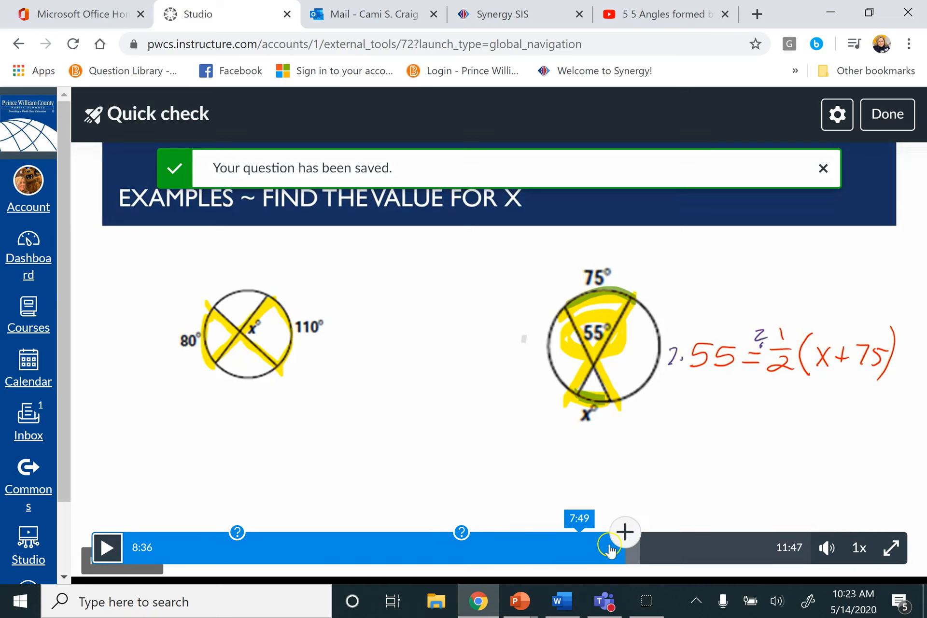
left_click(625, 532)
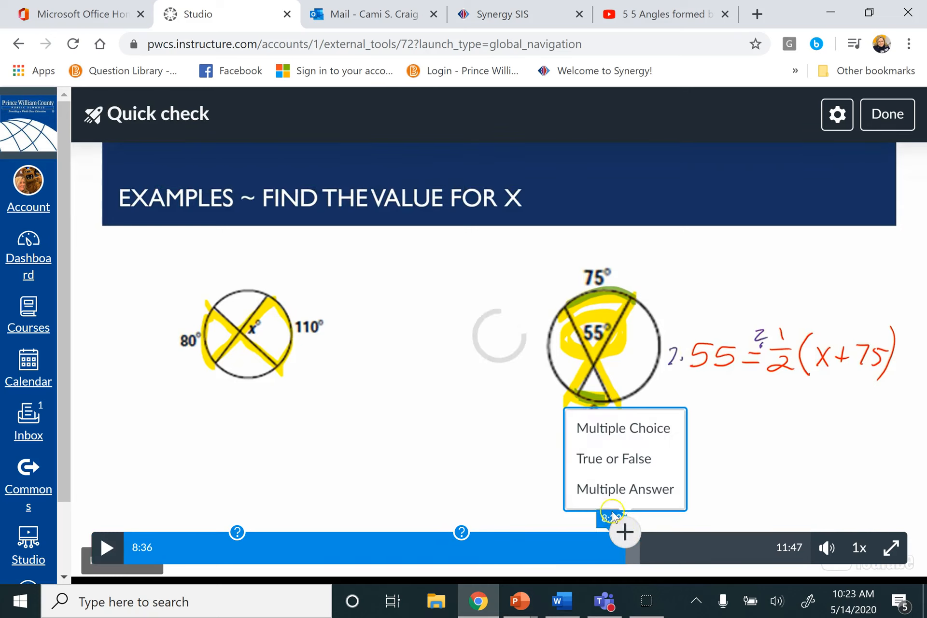
left_click(625, 495)
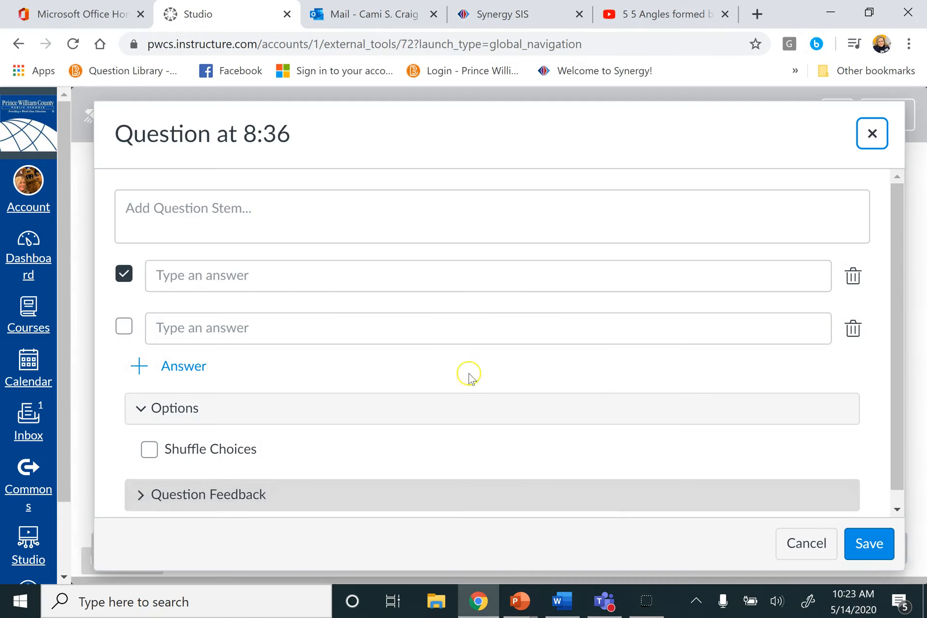
left_click(123, 329)
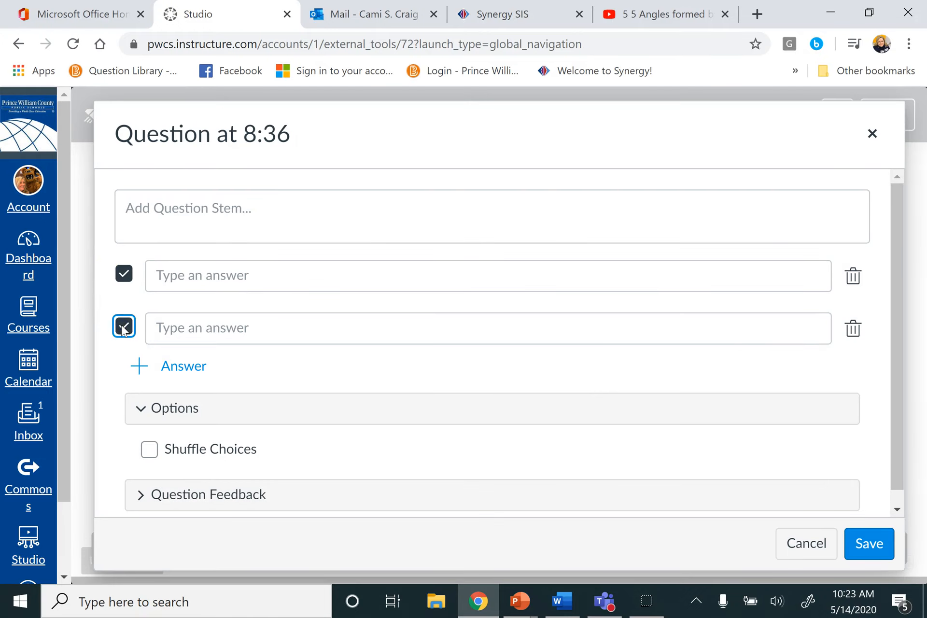
left_click(871, 548)
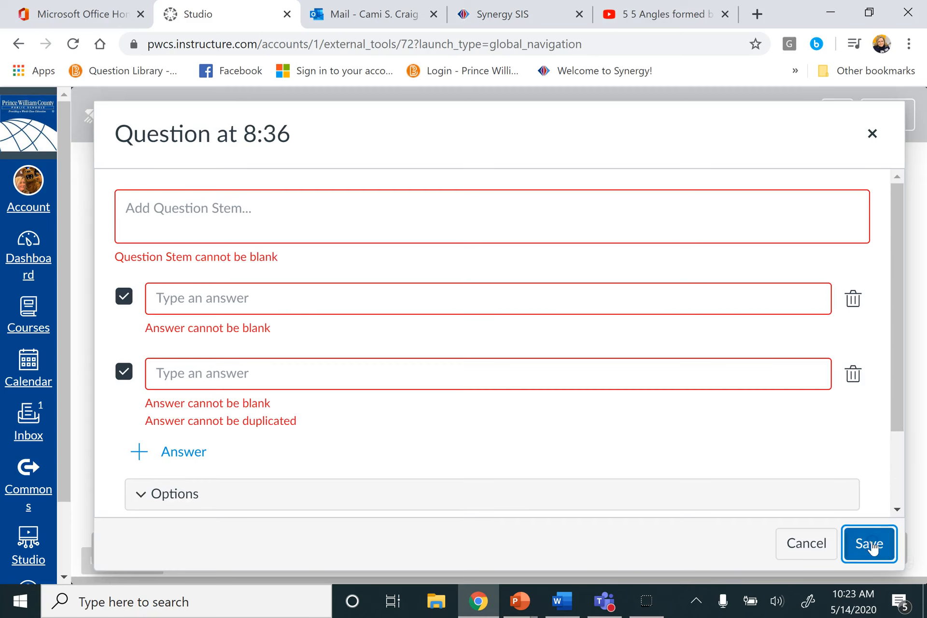
left_click(874, 133)
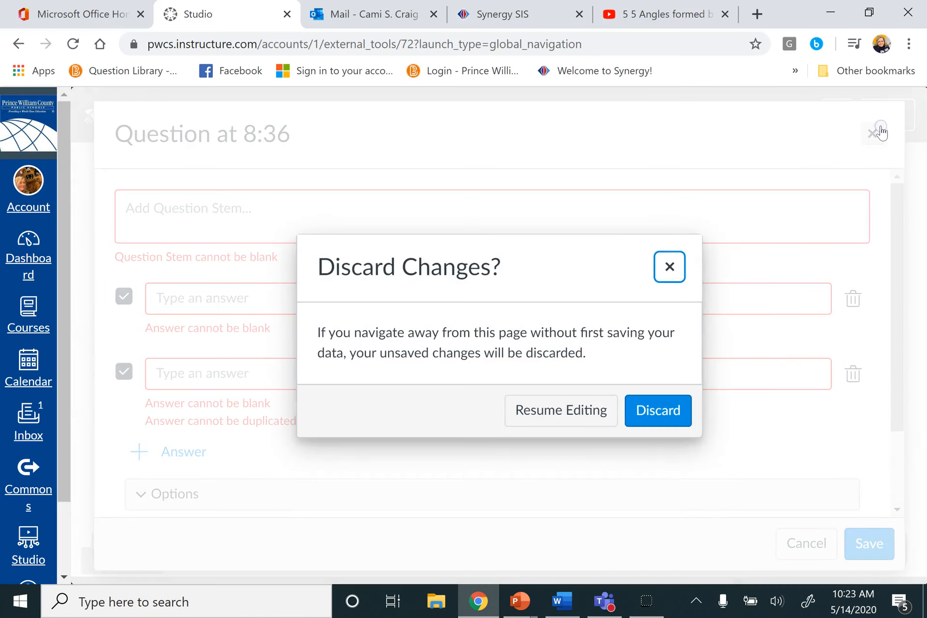
left_click(649, 409)
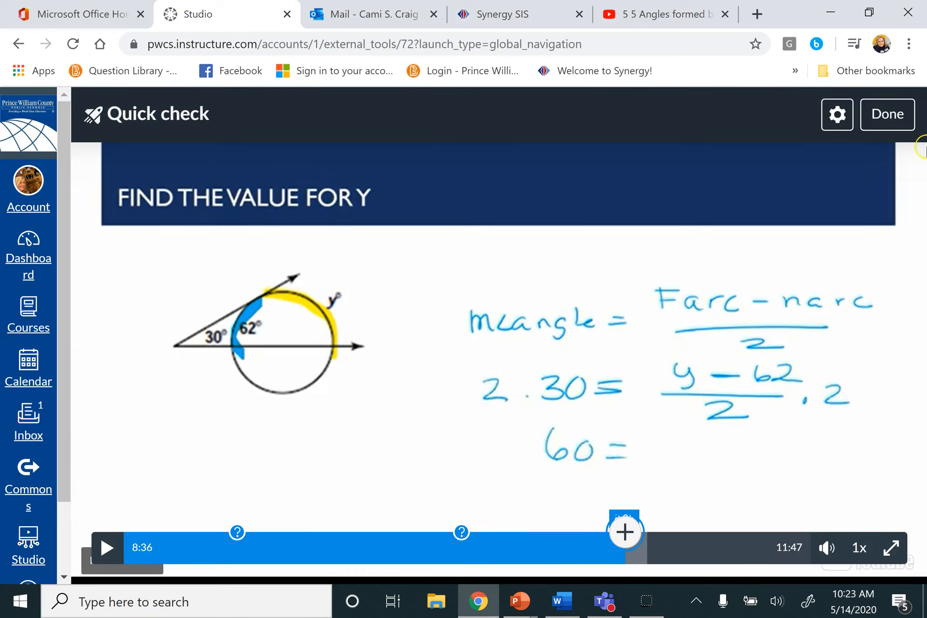
Finish editing the quiz and play the "5 5 Angles formed by segments" video from My Uploads
left_click(877, 112)
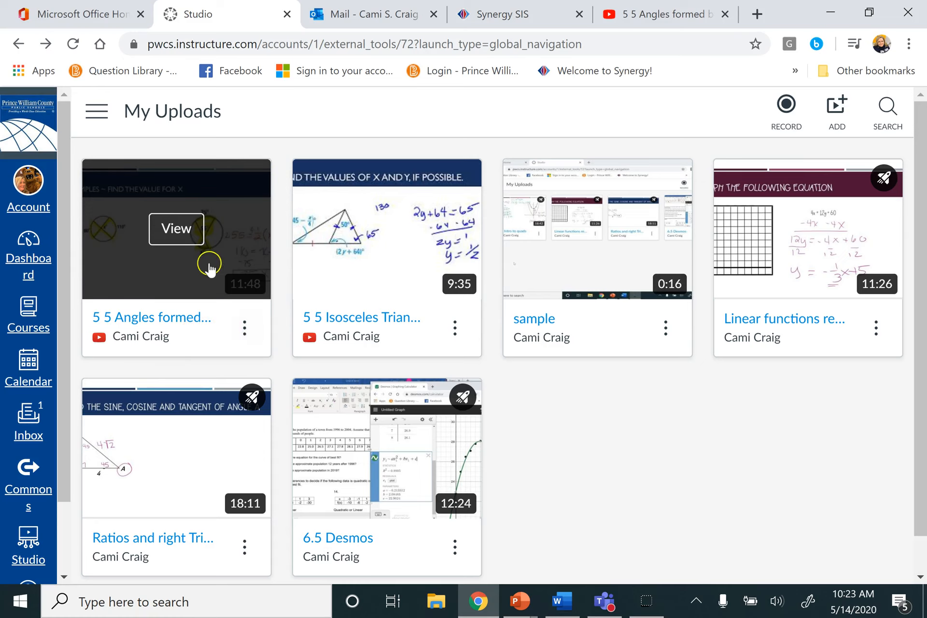
left_click(176, 230)
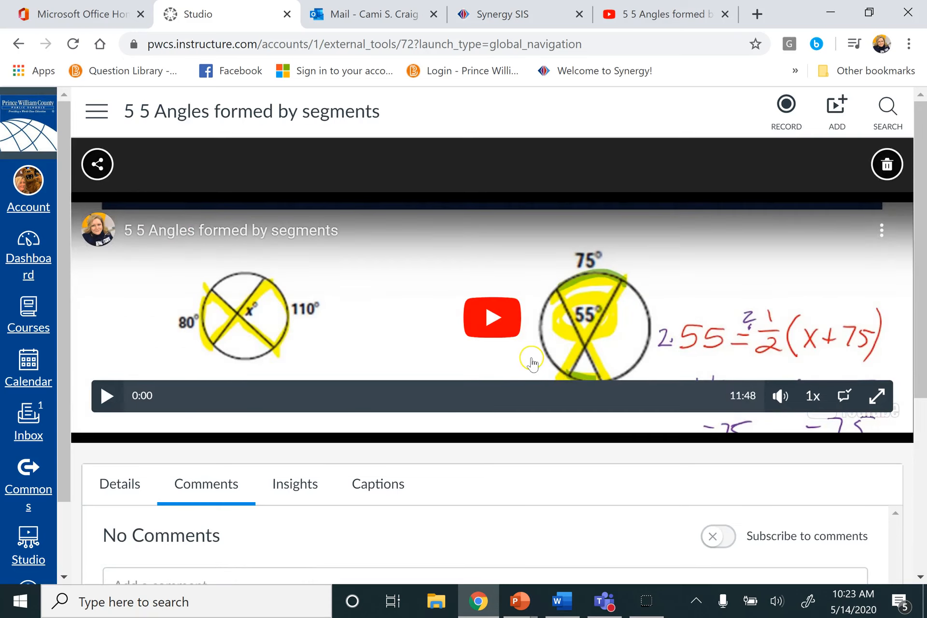
left_click(110, 399)
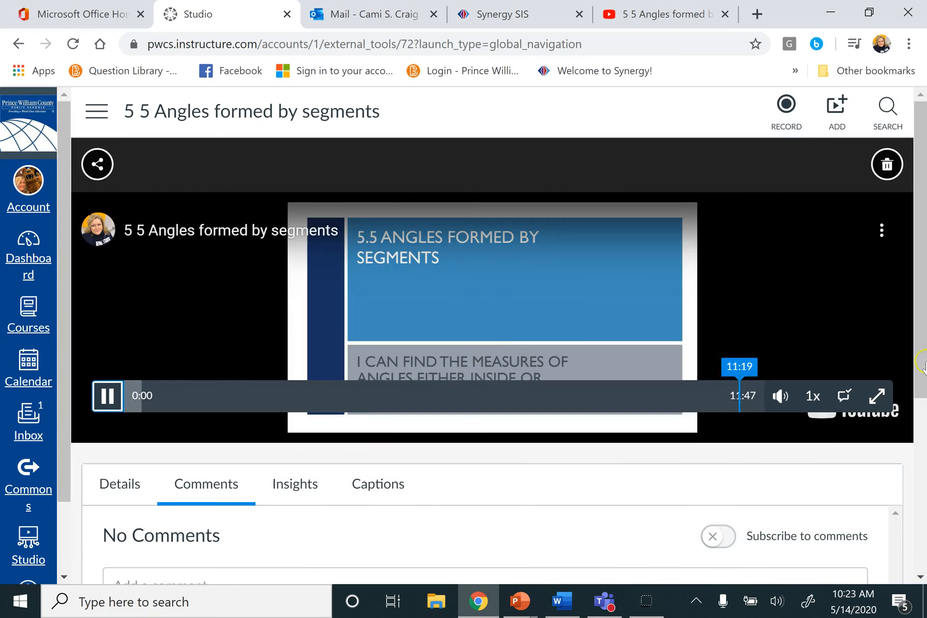
Pause the video at 0:02 and turn on the subscription to its comments
left_click(113, 408)
left_click(922, 398)
left_click_drag(921, 312, 924, 415)
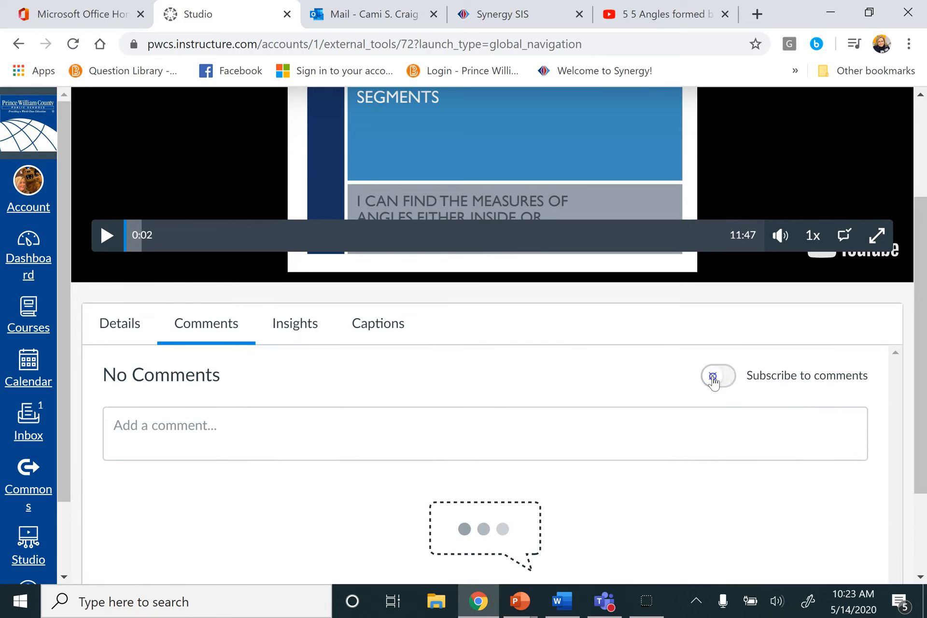
left_click(715, 381)
Post the comment "I don't understand this question" at the 0:02 mark of the video
left_click(286, 429)
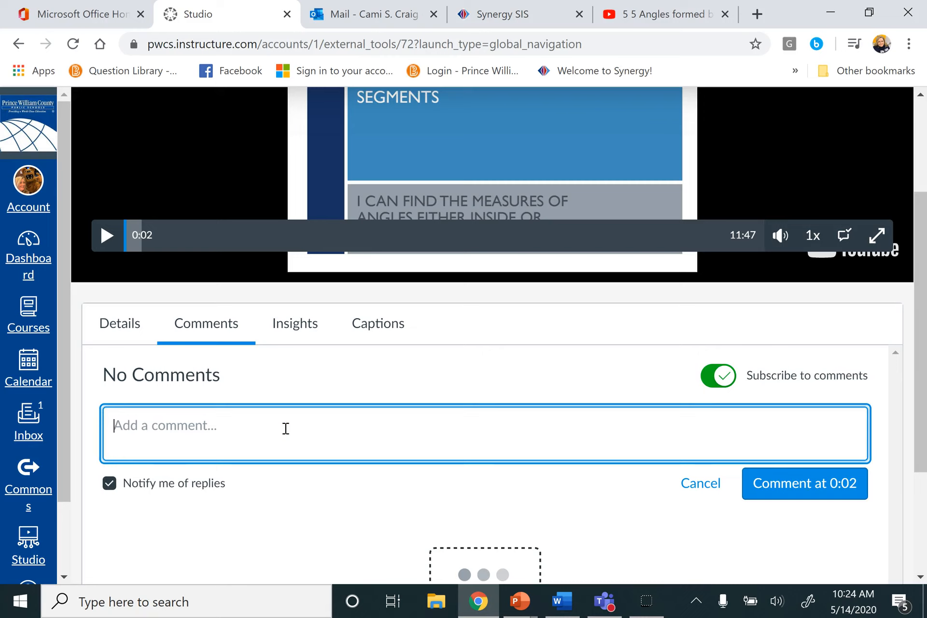
type("I don't under")
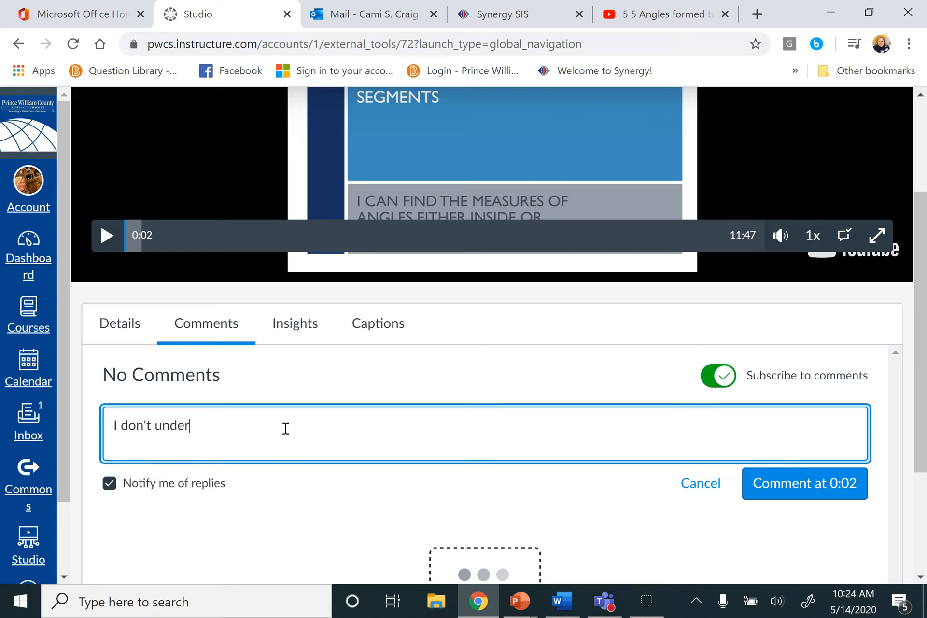
type("stand this question")
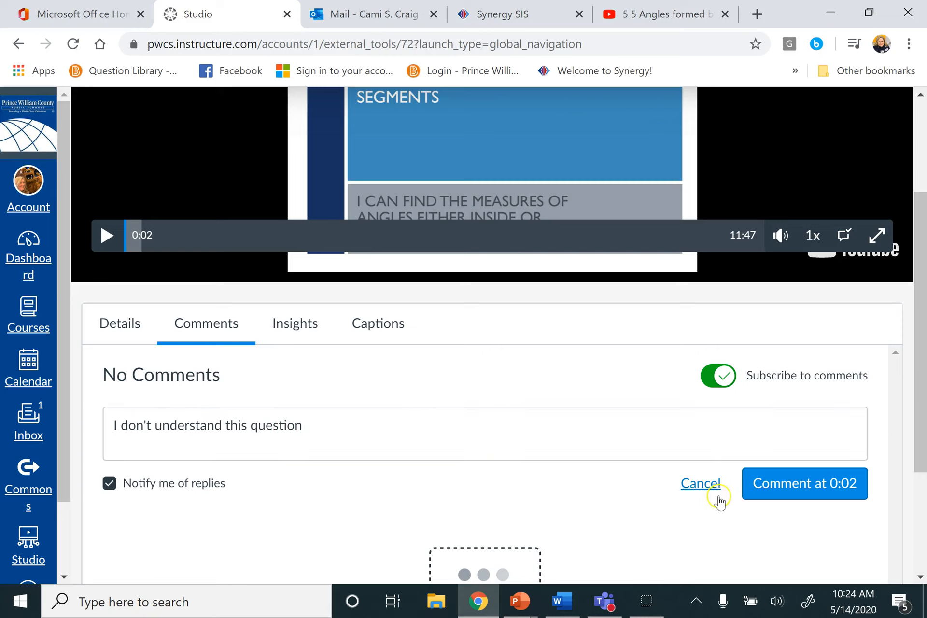
left_click(776, 485)
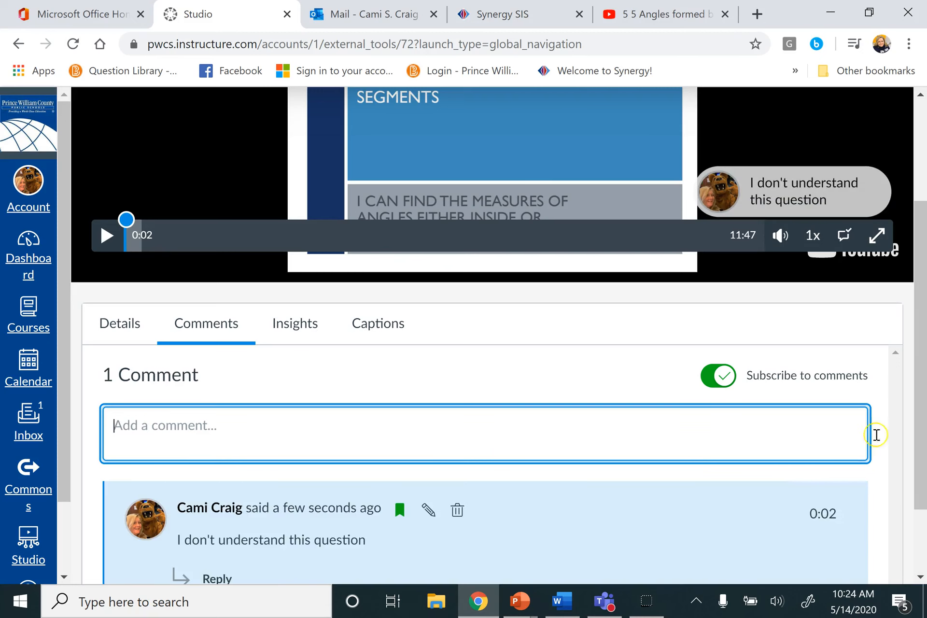
Examine the video's Insights to see which parts each viewer has watched
left_click_drag(924, 393, 925, 500)
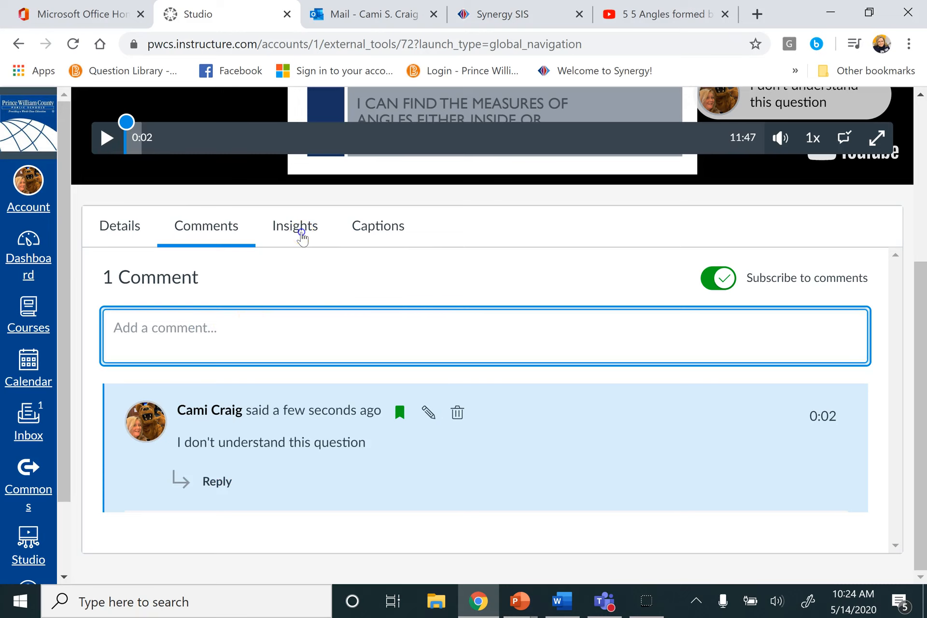
left_click(301, 234)
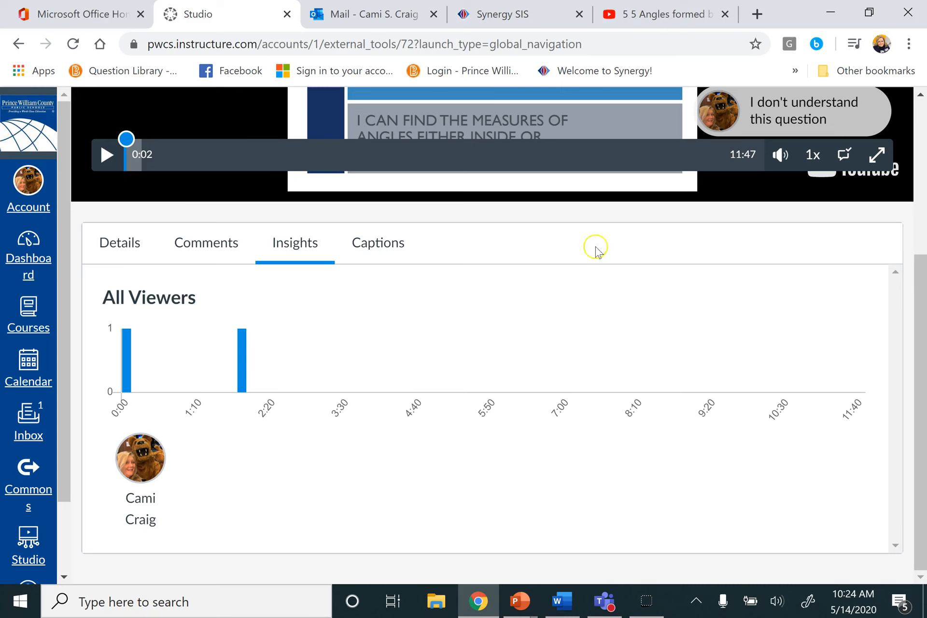
left_click_drag(922, 373, 920, 217)
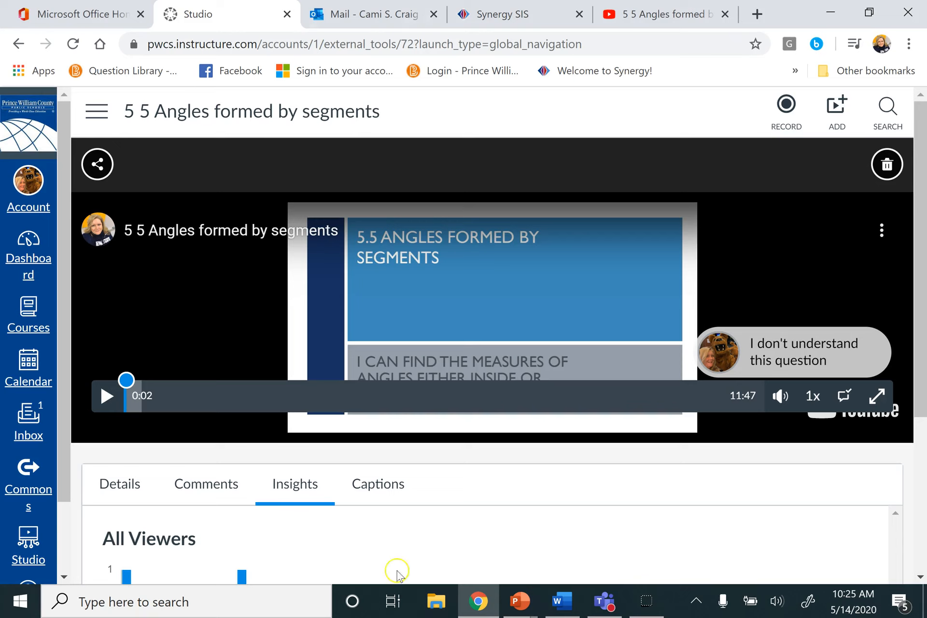
left_click(647, 609)
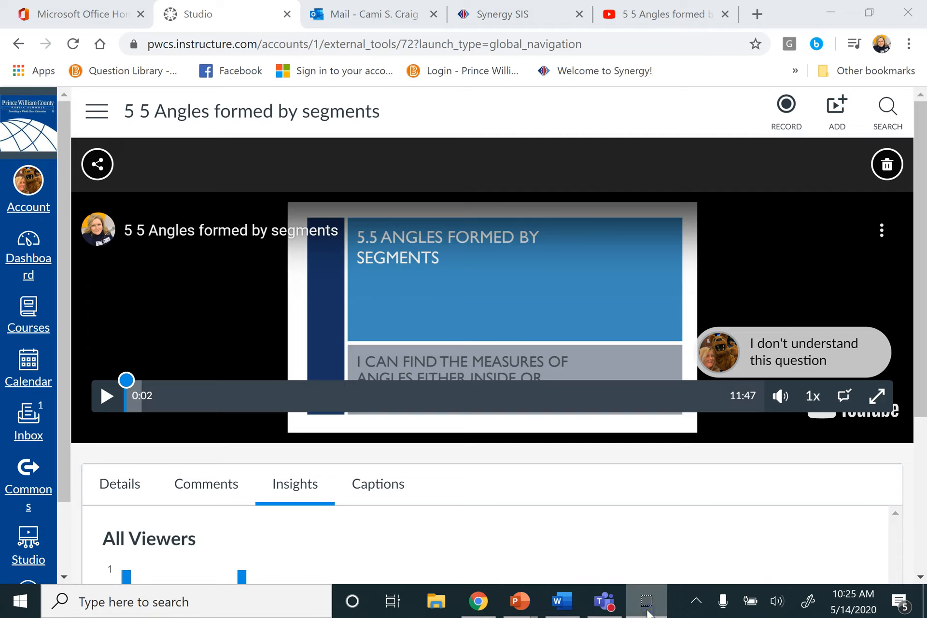